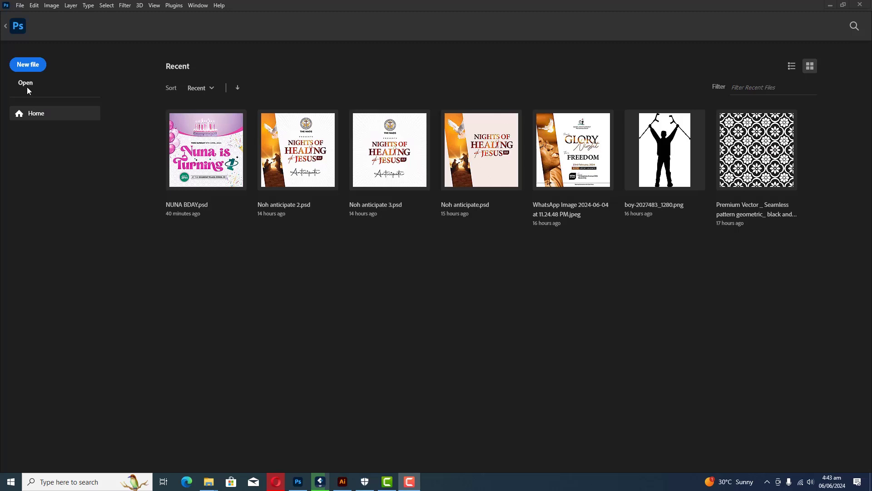
Start a new document and review the Photo, Print, Art & Illustration, Web, Mobile and Film & Video presets
left_click(24, 64)
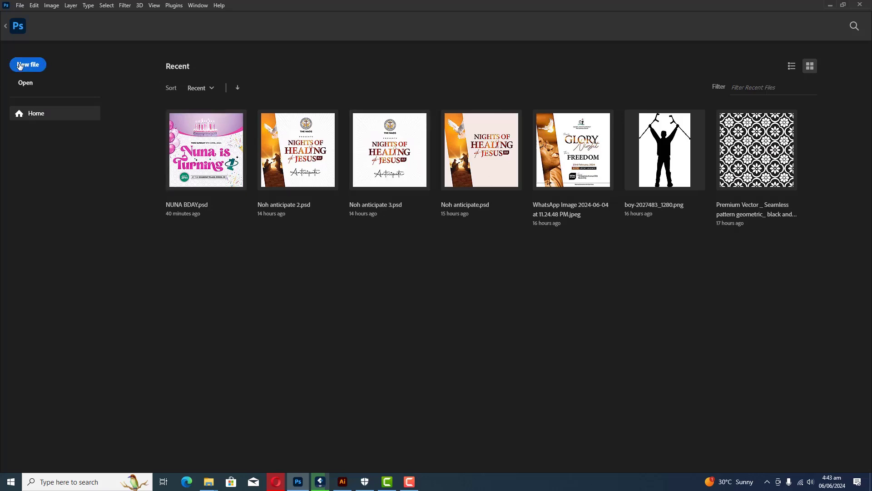
left_click(20, 67)
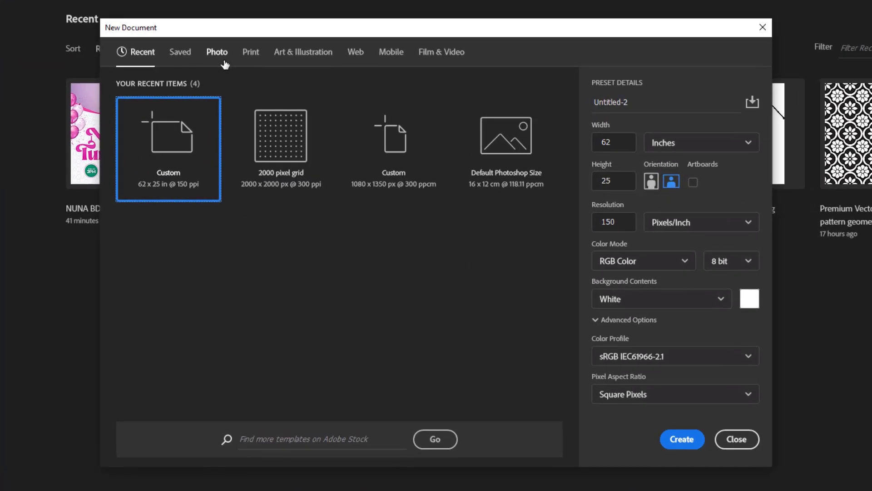
left_click(214, 53)
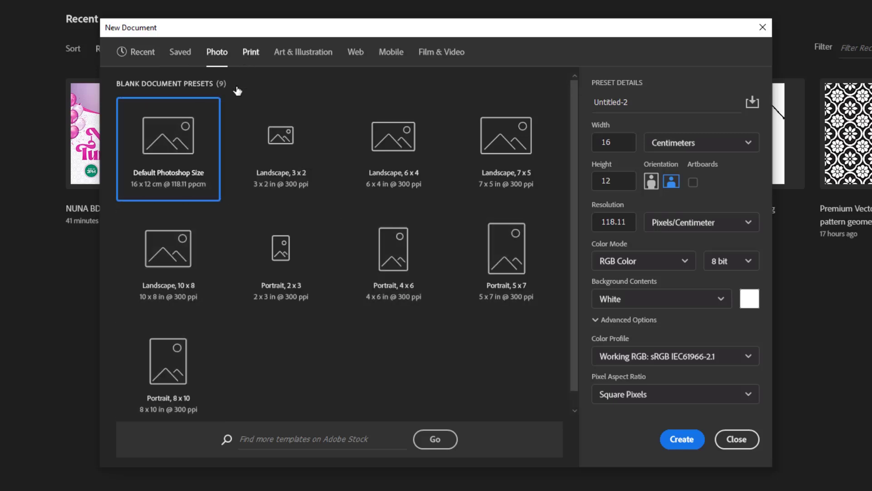
left_click(250, 54)
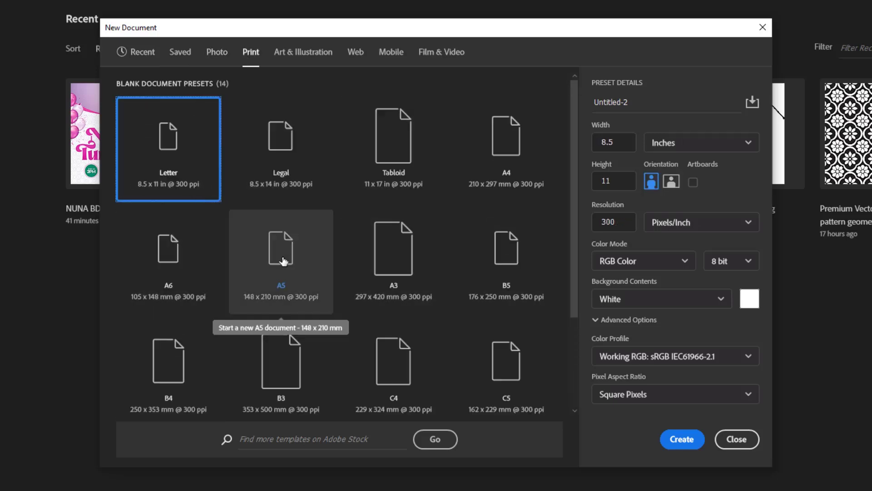
left_click(298, 53)
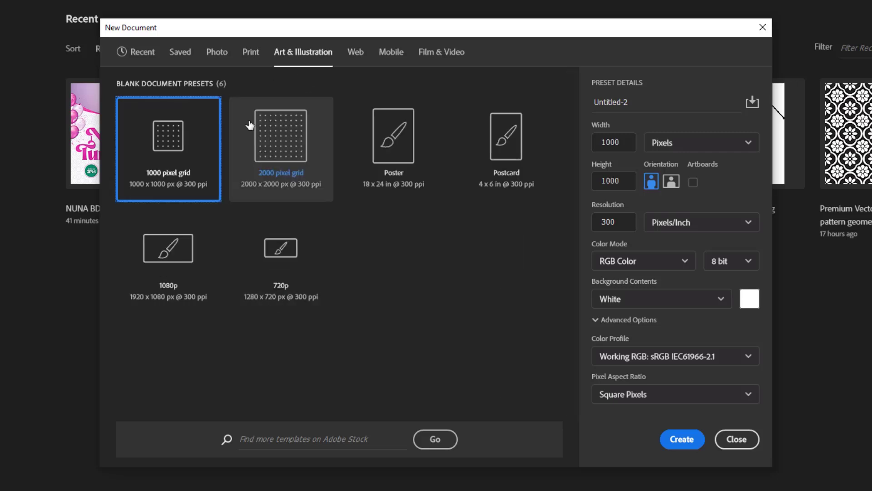
left_click(266, 149)
left_click(395, 122)
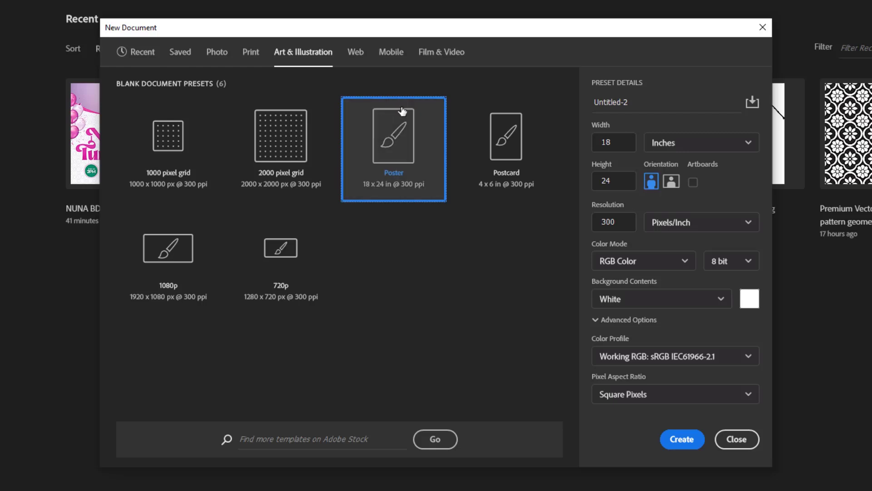
left_click(354, 54)
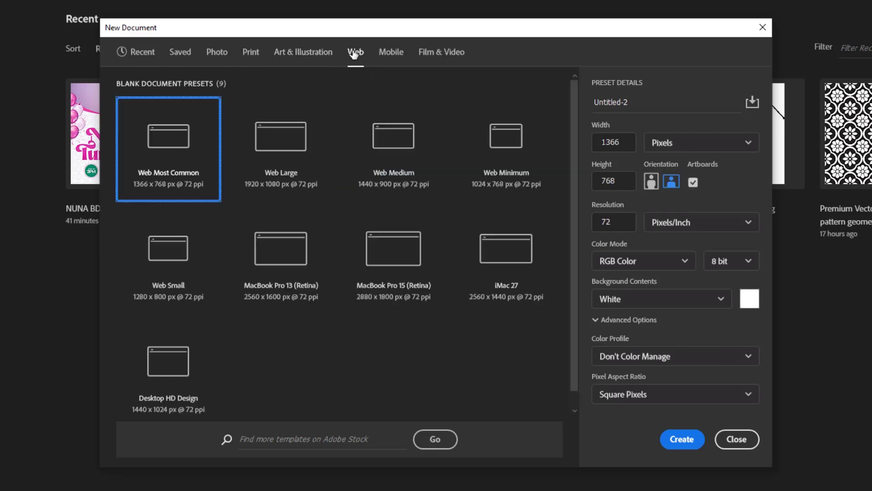
left_click(389, 53)
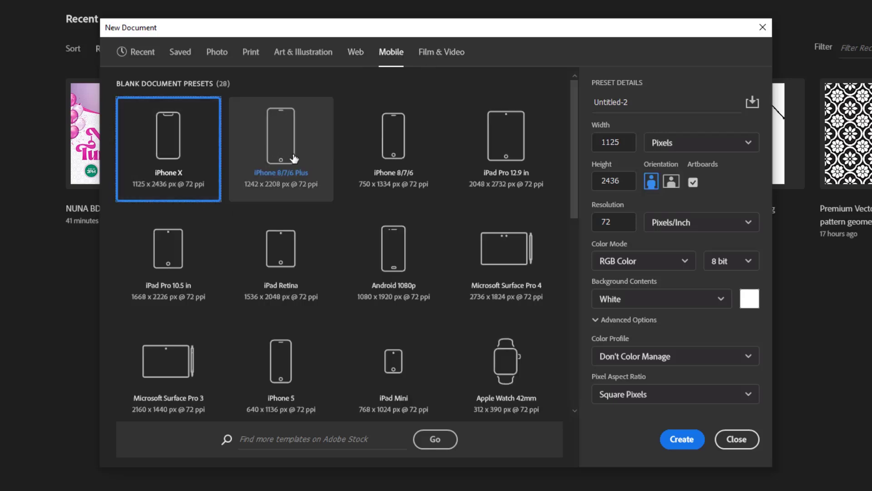
left_click(440, 57)
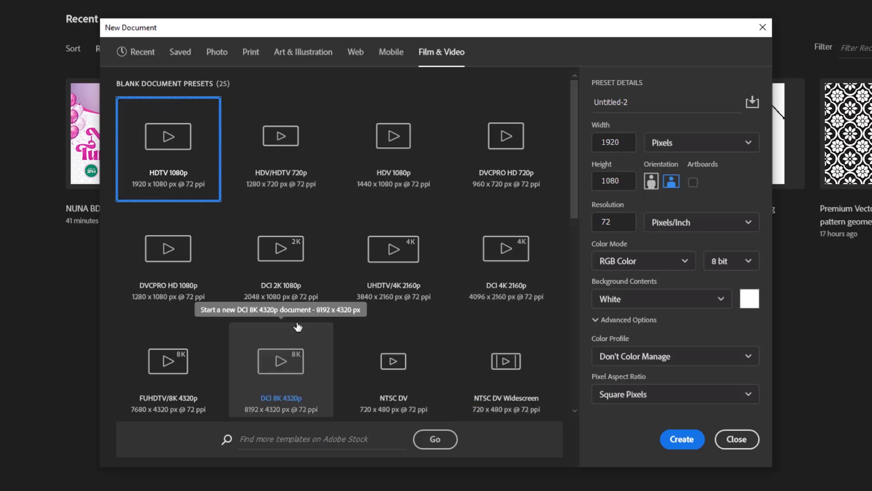
Create a 1080 x 1350 pixel document at 300 pixels/inch, starting from the Art & Illustration 1000 pixel grid preset
left_click(300, 52)
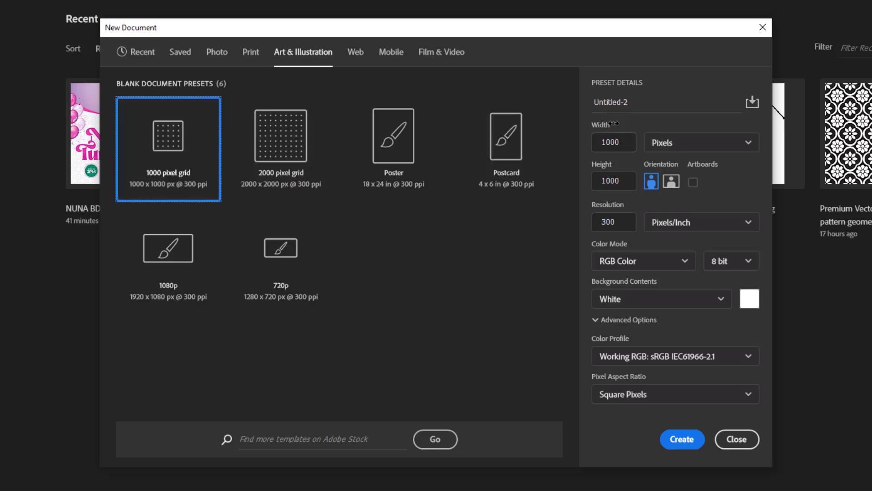
left_click_drag(623, 138, 596, 139)
type("1")
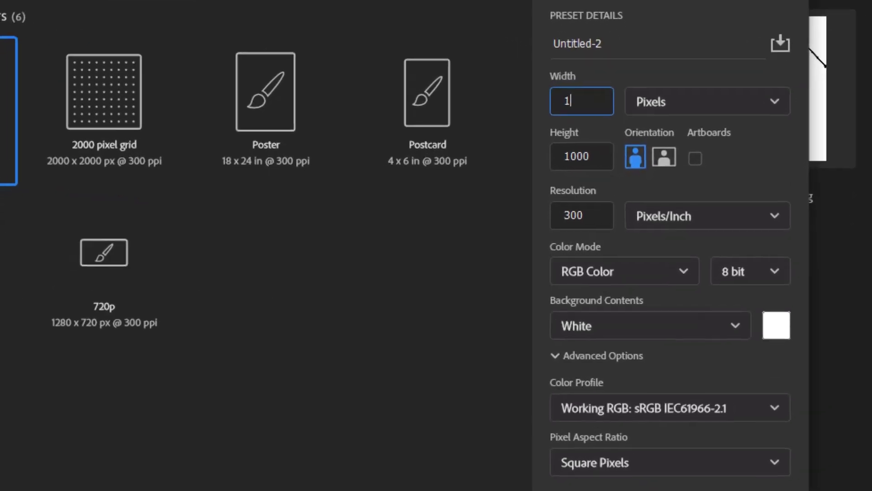
type("080")
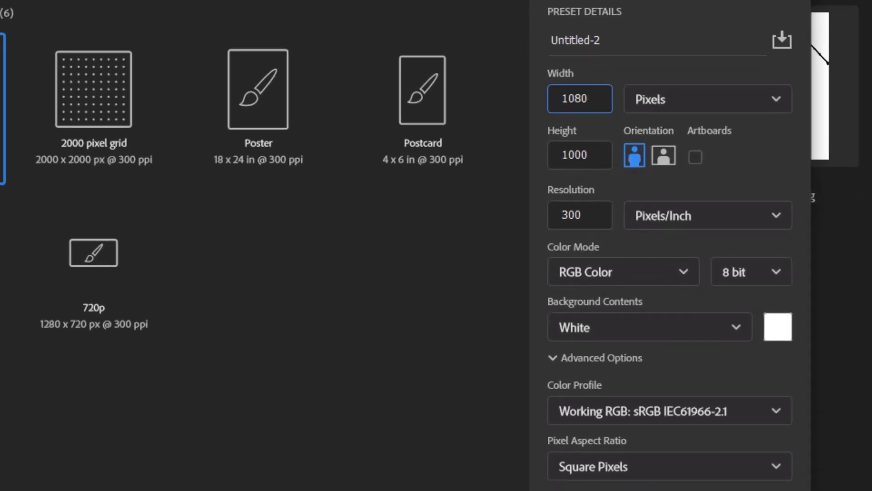
key("Tab")
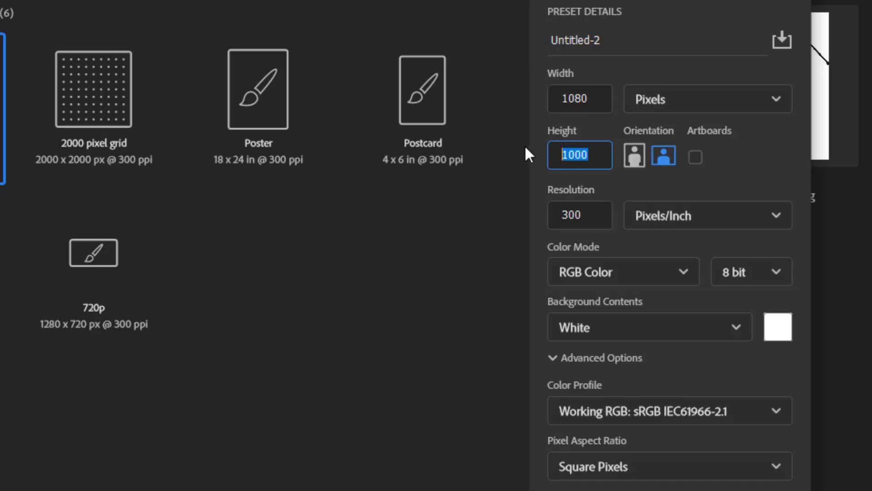
type("1350")
left_click(693, 453)
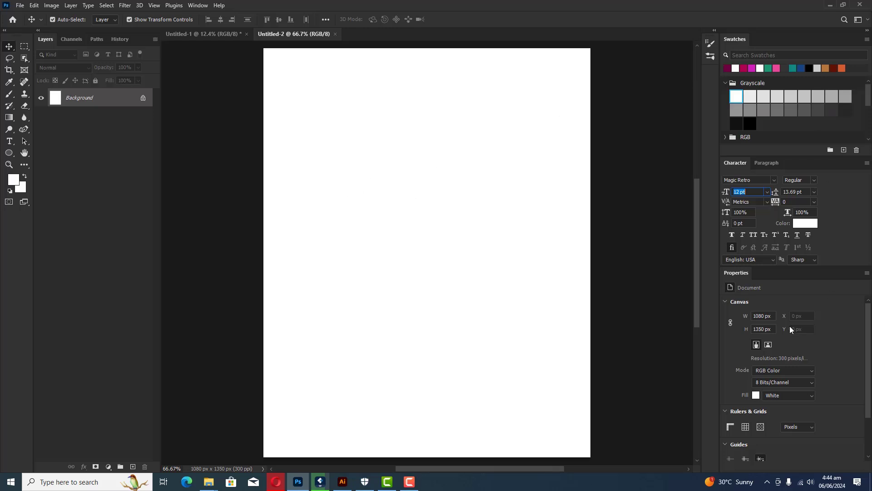
Switch to the Essentials (Default) workspace and reset its panel layout
left_click(200, 6)
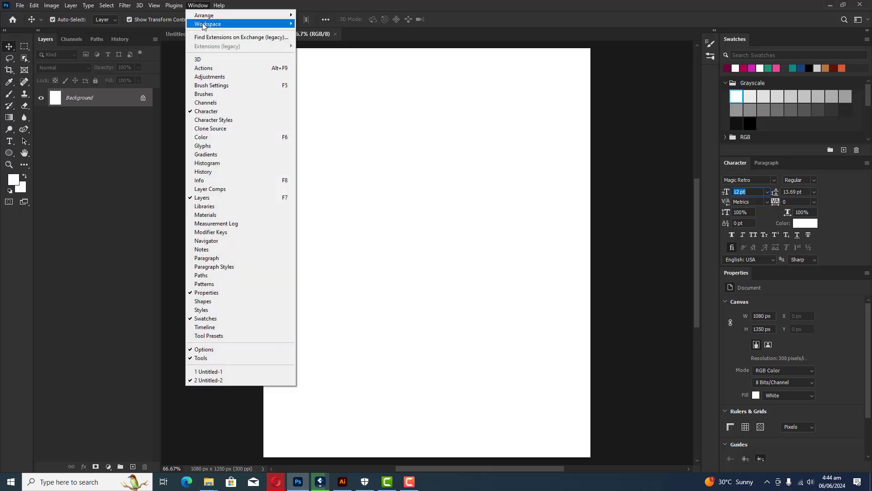
mouse_move(203, 26)
left_click(330, 39)
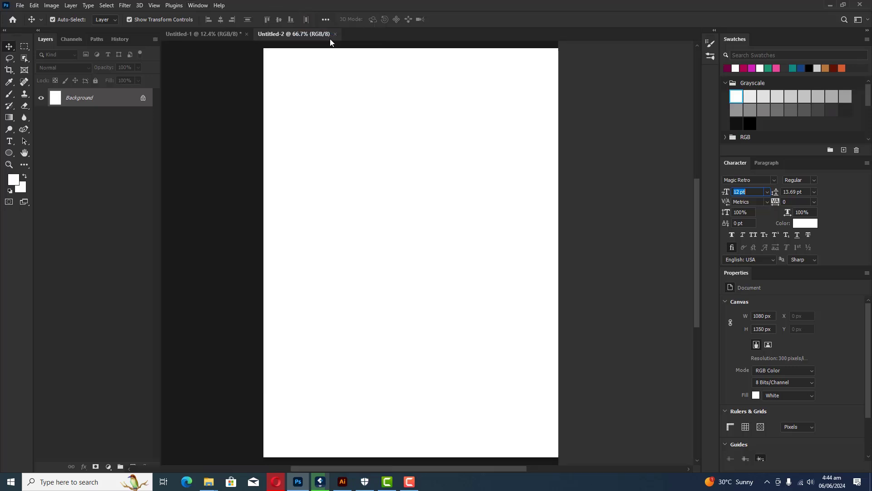
left_click(200, 5)
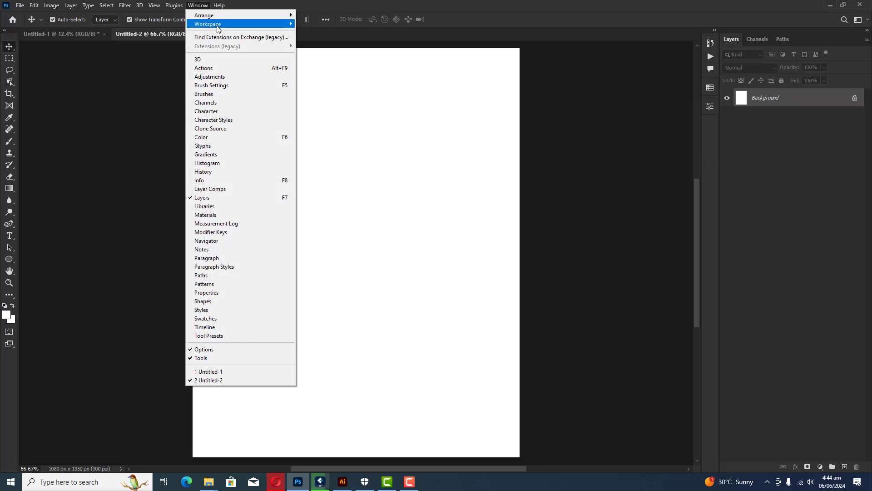
mouse_move(219, 26)
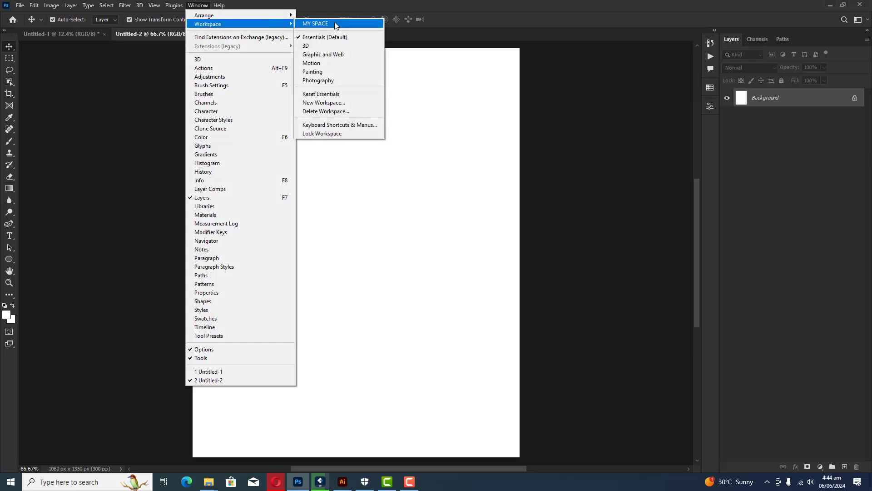
left_click(321, 94)
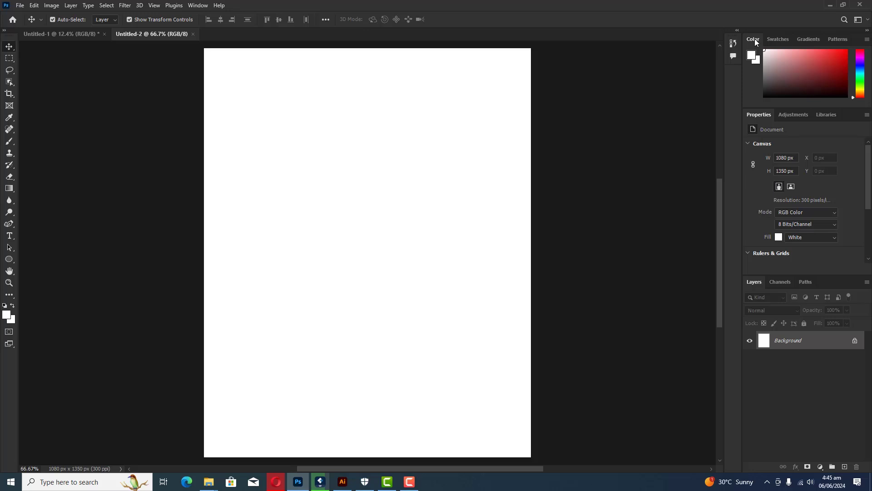
Undock Color, Swatches, Patterns and Gradients as separate floating panels, and pick a dark red foreground color
left_click_drag(754, 39, 600, 60)
mouse_move(640, 88)
left_mouse_down()
mouse_move(655, 86)
mouse_move(655, 100)
left_mouse_up()
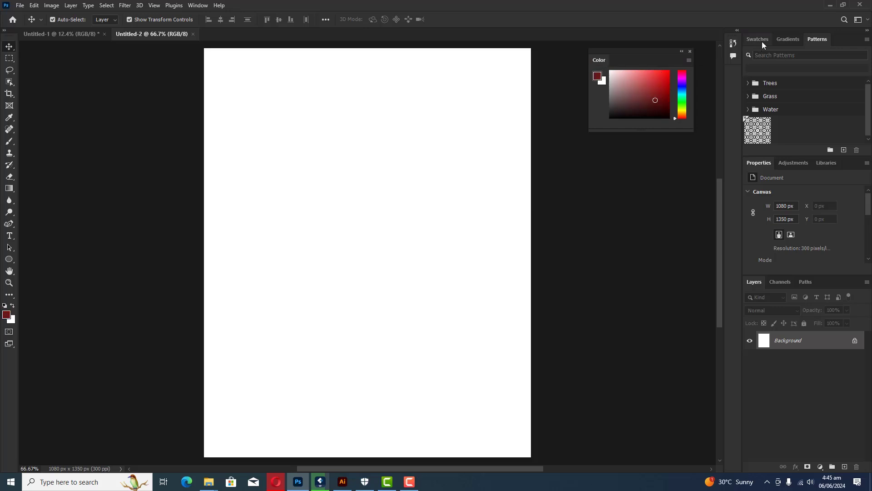
left_click_drag(762, 42, 607, 154)
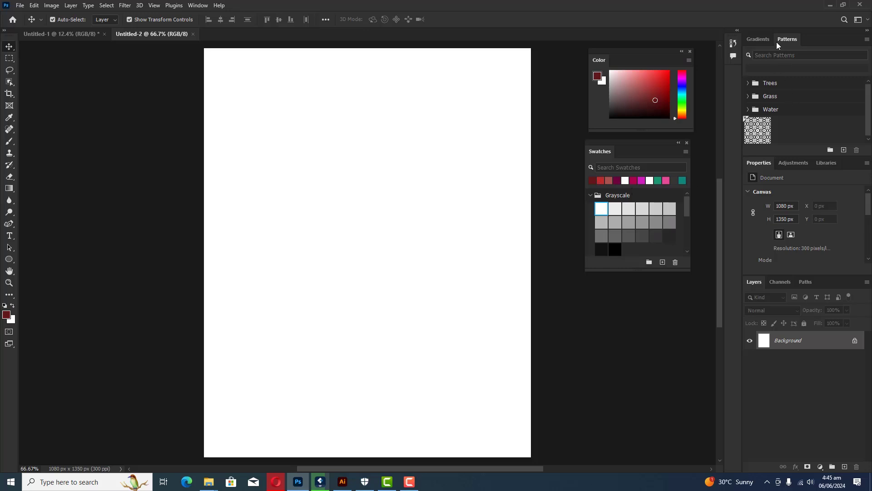
left_click_drag(786, 42, 595, 291)
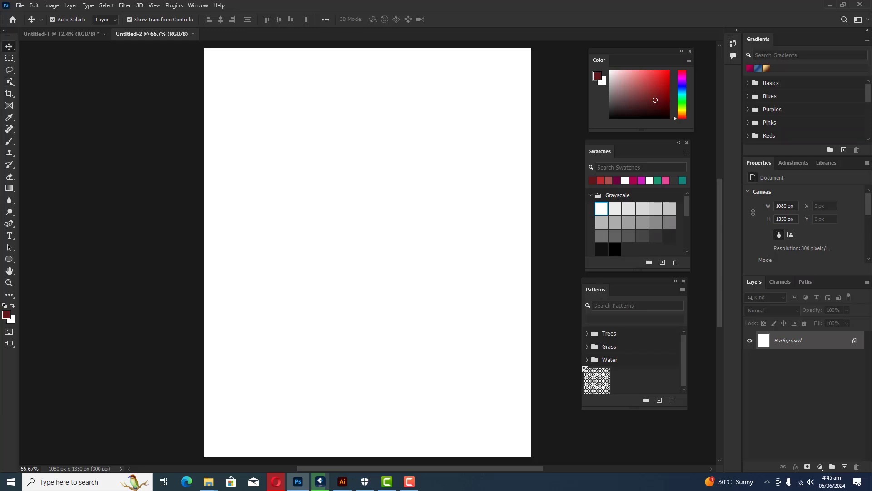
left_click_drag(757, 39, 456, 56)
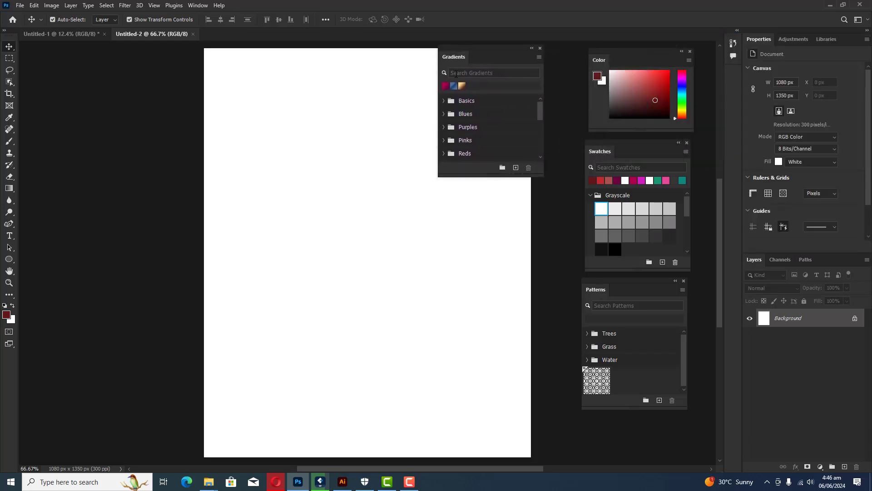
Browse the gradient presets in the Basics and Purples groups
left_click(444, 100)
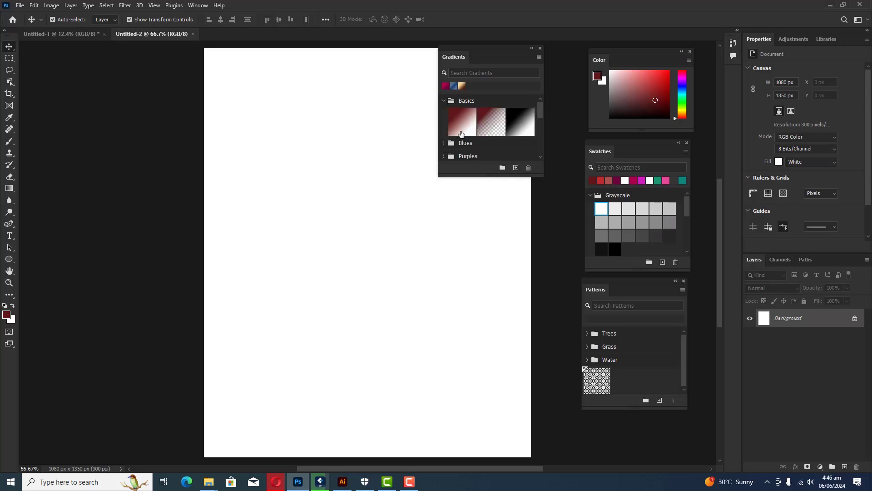
scroll(459, 136, "down", 2)
left_click(444, 127)
scroll(477, 132, "down", 4)
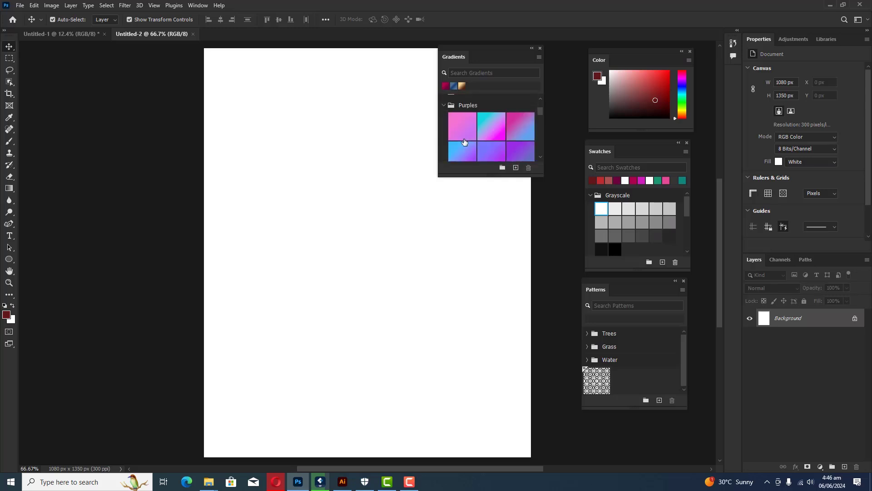
scroll(492, 120, "down", 3)
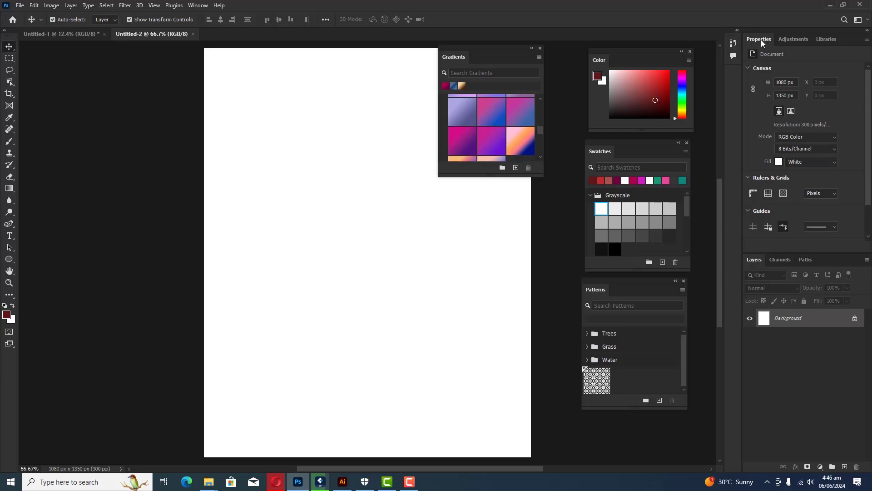
Rearrange the panels by floating Properties and Adjustments, closing Libraries, and moving Gradients further over the canvas
left_click_drag(762, 39, 453, 188)
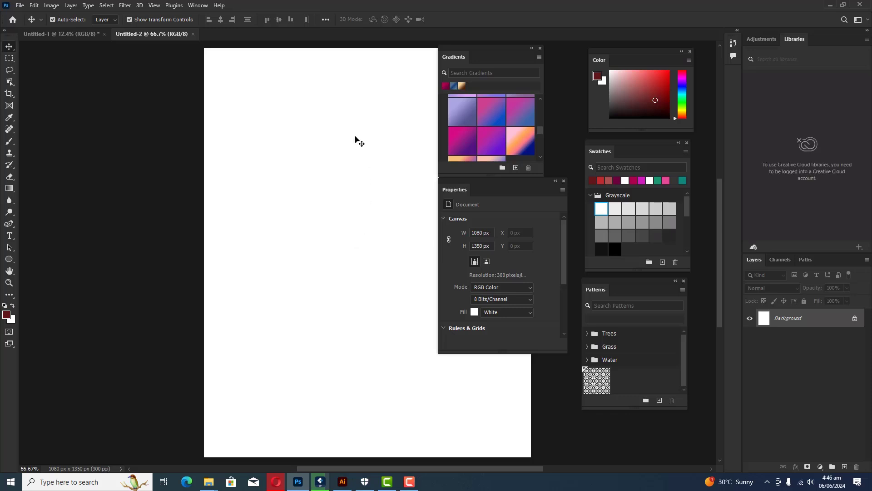
right_click(794, 39)
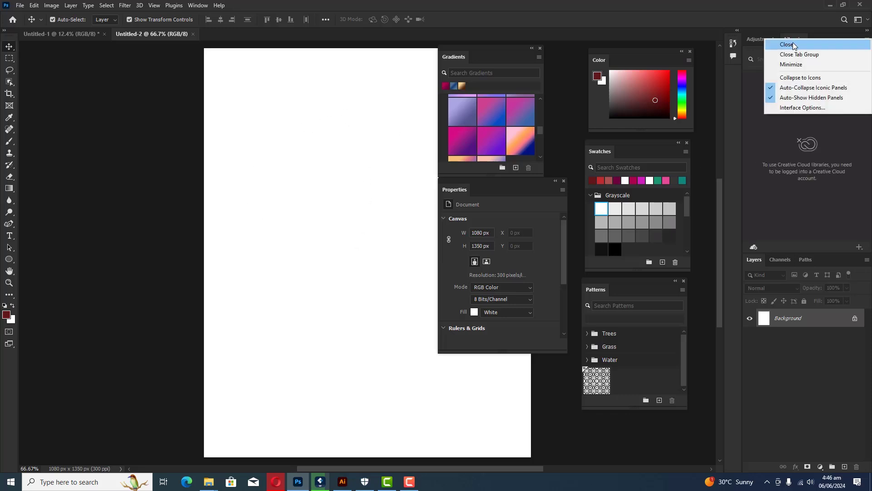
left_click(794, 45)
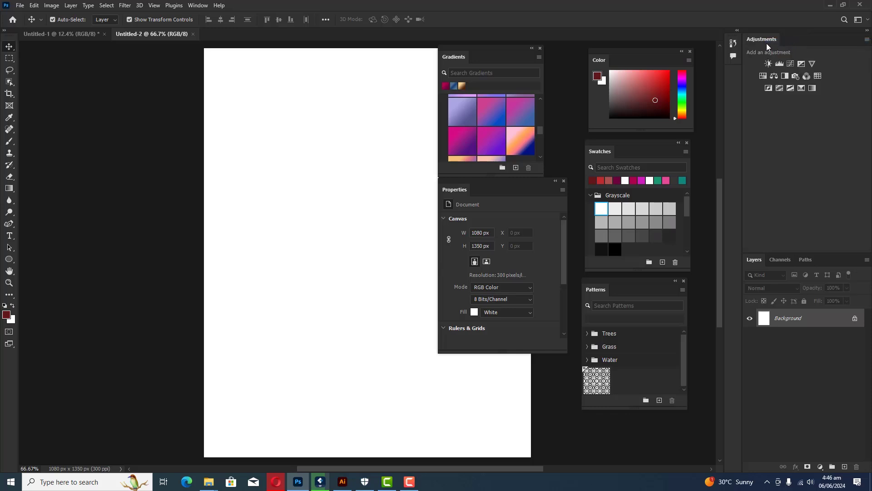
left_click_drag(765, 36, 320, 55)
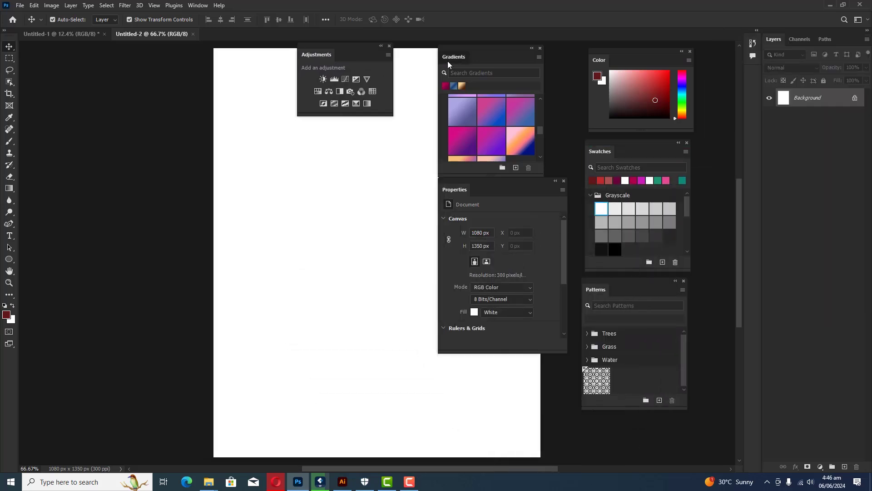
left_click_drag(448, 61, 282, 185)
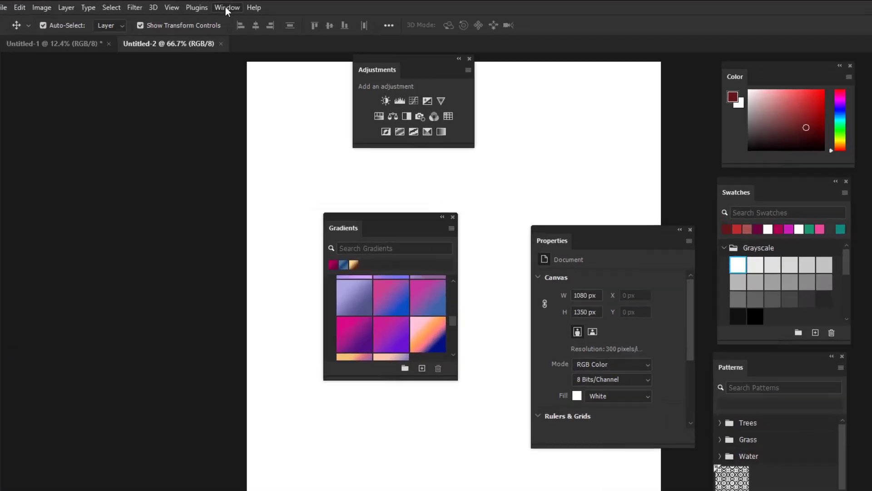
Reset the Essentials workspace so all moved and closed panels return to their default places
left_click(197, 5)
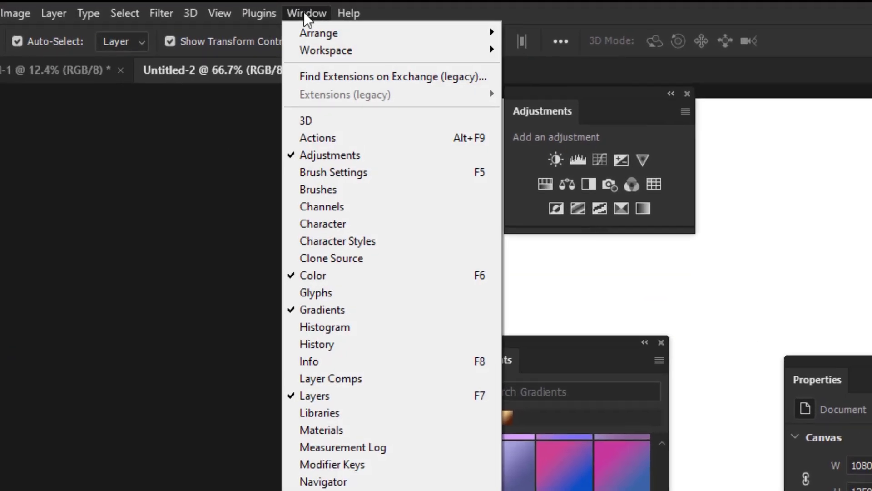
mouse_move(341, 50)
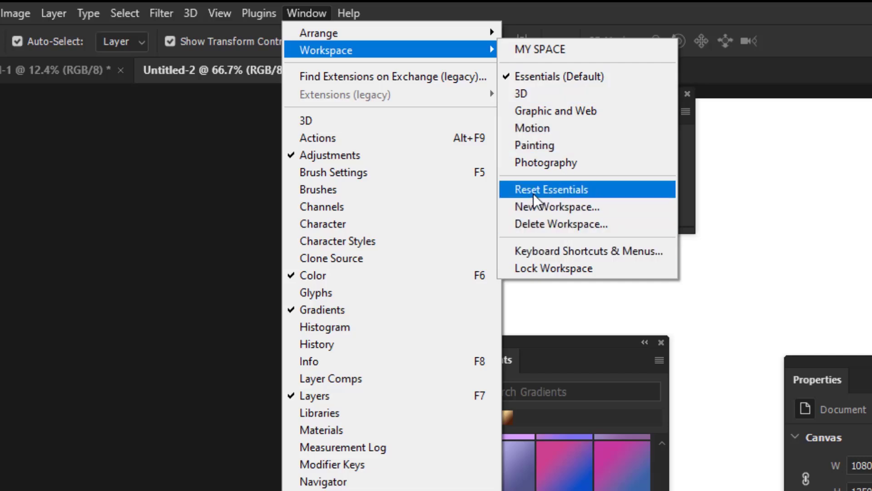
left_click(573, 193)
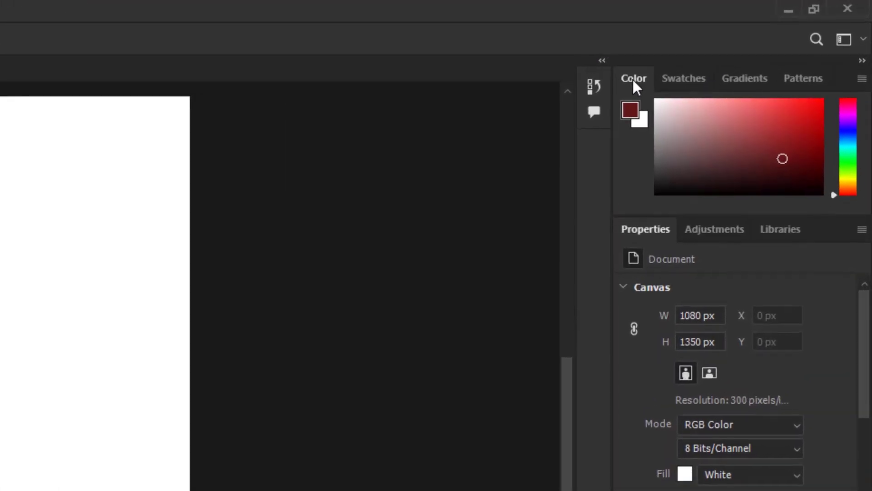
Close the Color, Gradients and Patterns panels, keeping only Swatches in that group
right_click(752, 39)
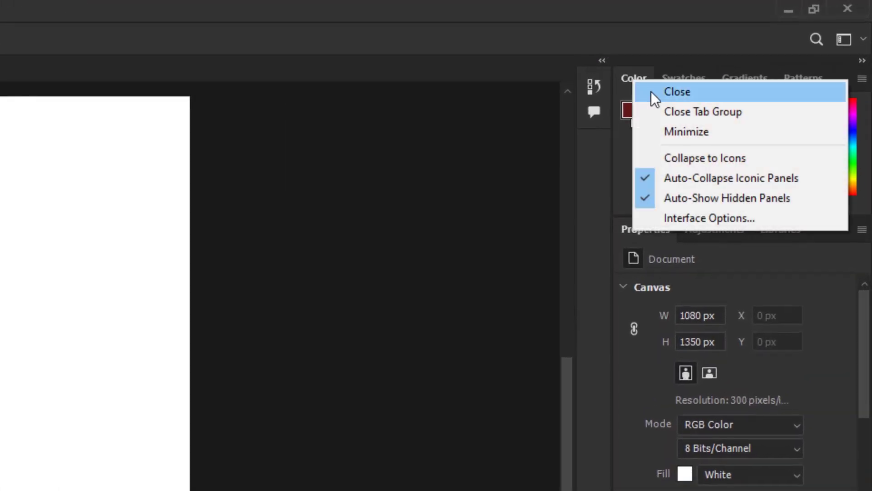
left_click(650, 91)
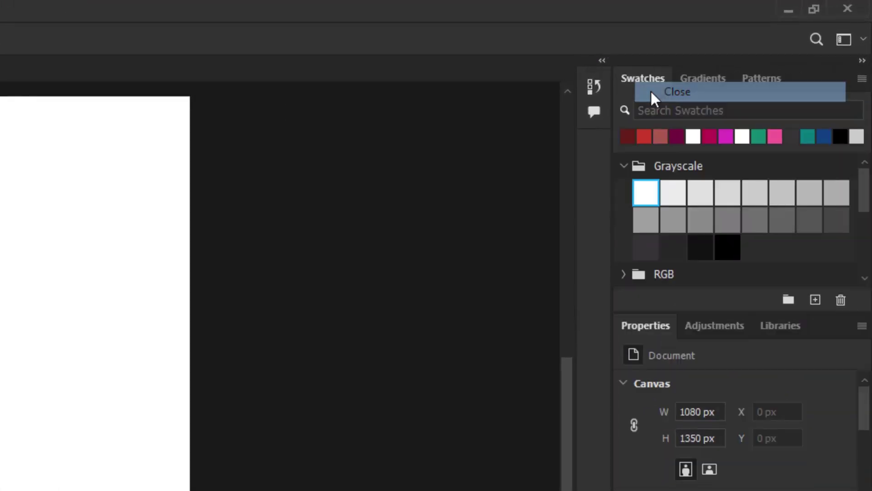
right_click(702, 77)
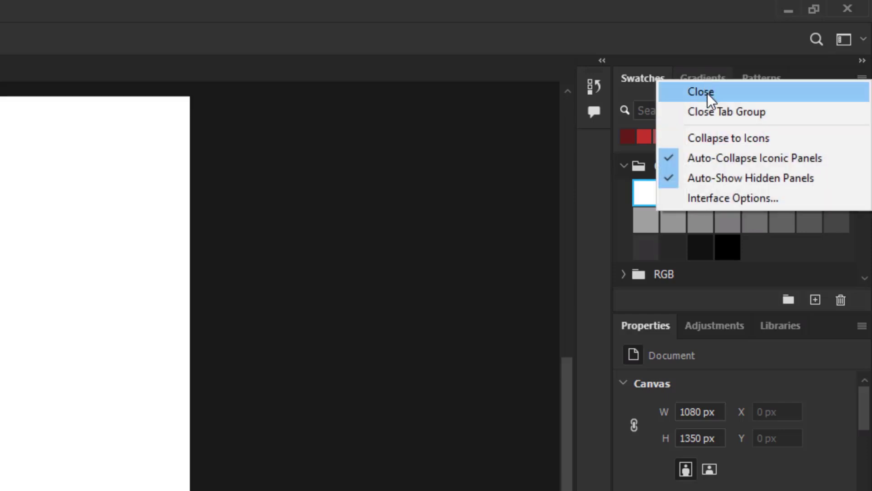
left_click(698, 91)
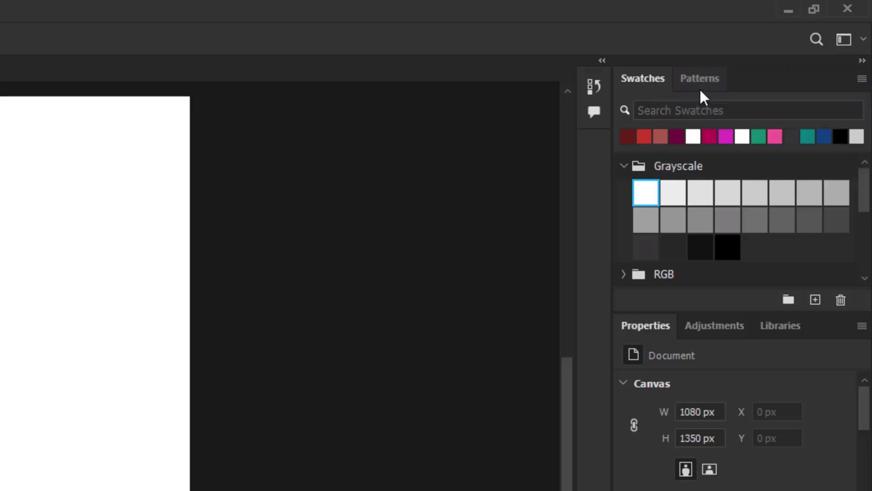
right_click(691, 77)
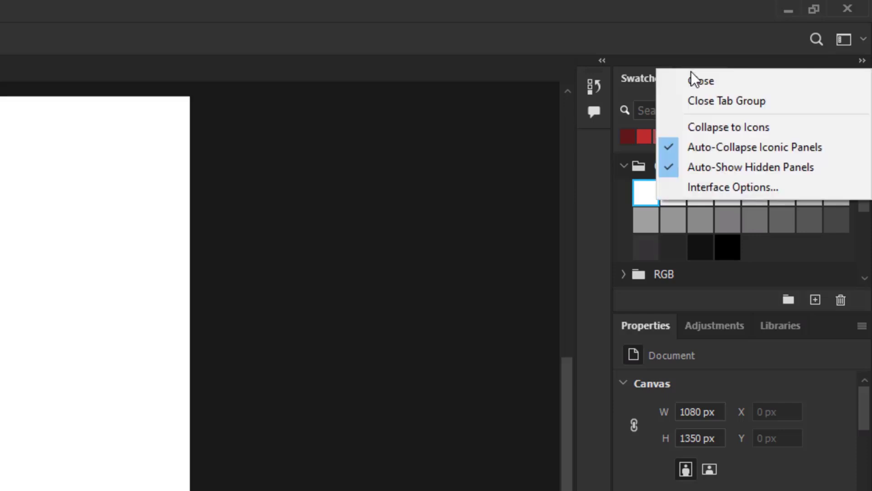
left_click(712, 82)
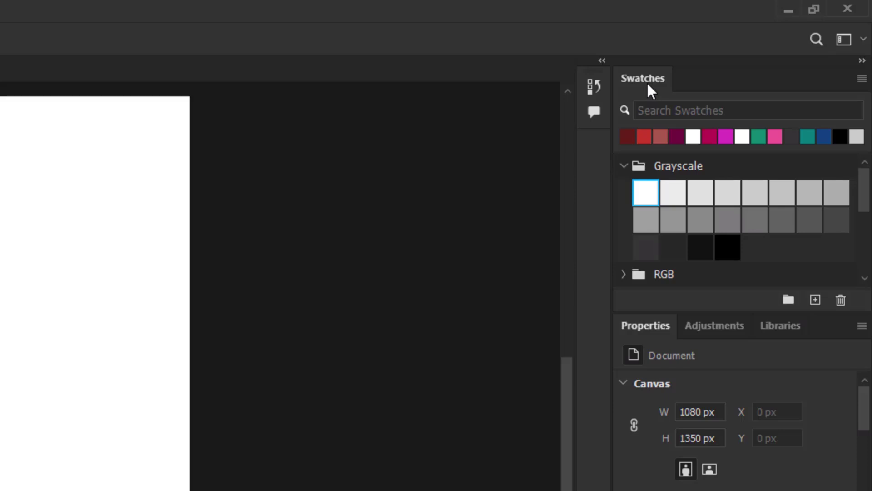
Dock Swatches as an icon in the collapsed panel strip, and close the Adjustments and Libraries panels beside Properties
left_click_drag(647, 78, 598, 138)
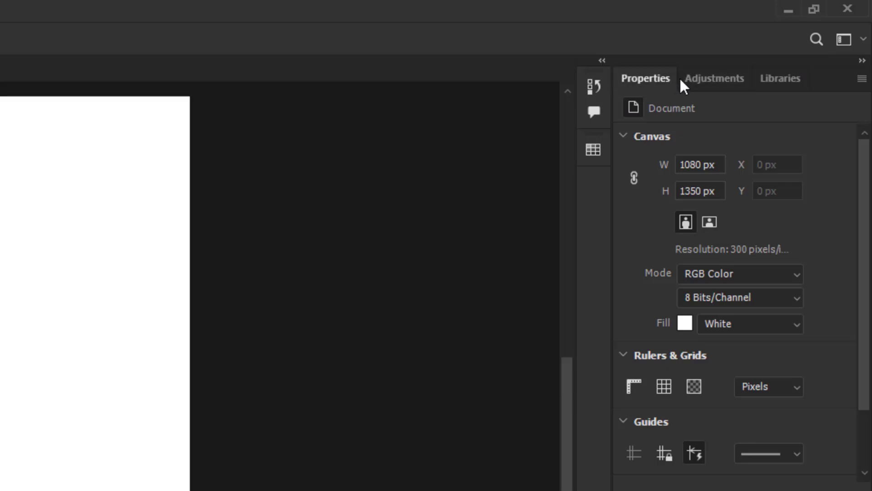
right_click(707, 78)
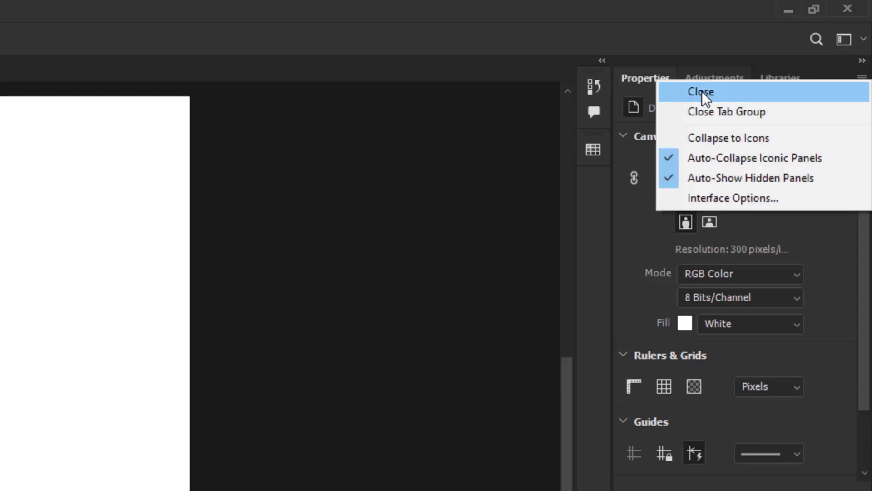
left_click(702, 91)
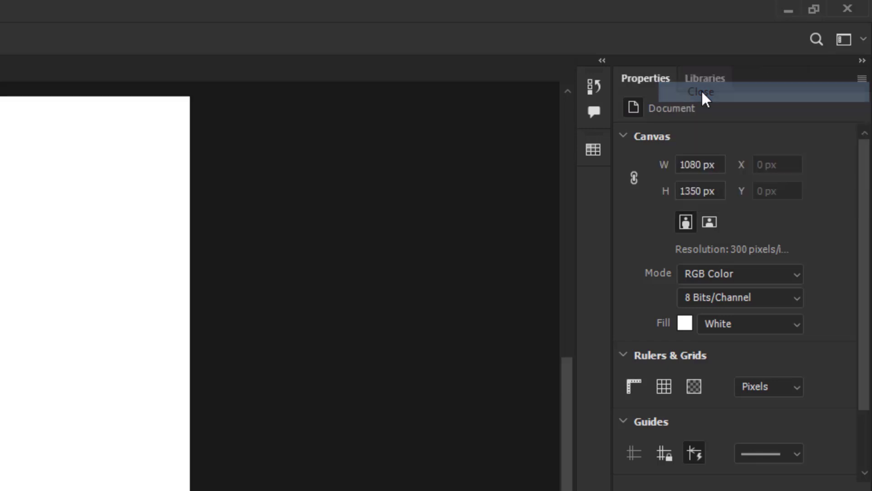
right_click(701, 77)
left_click(702, 89)
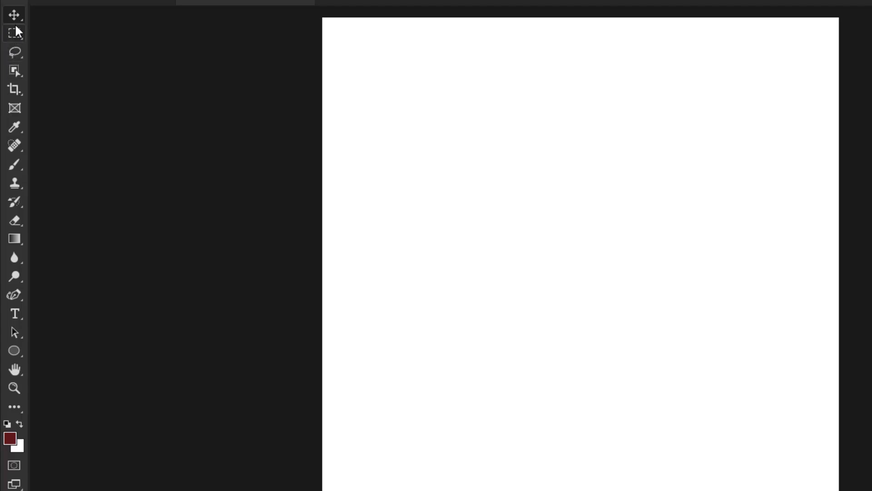
Draw a dark red rectangle about 633 x 540 px on the canvas and shift it slightly to the right
left_click(12, 348)
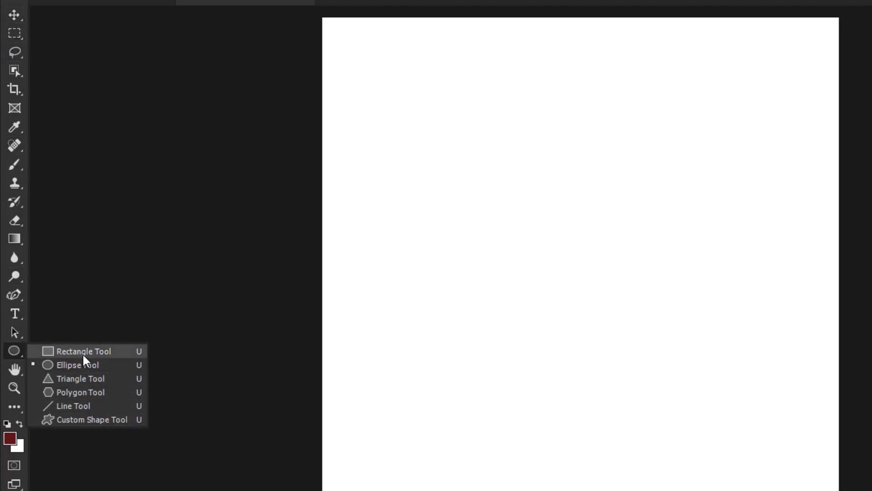
left_click(68, 351)
left_click(14, 350)
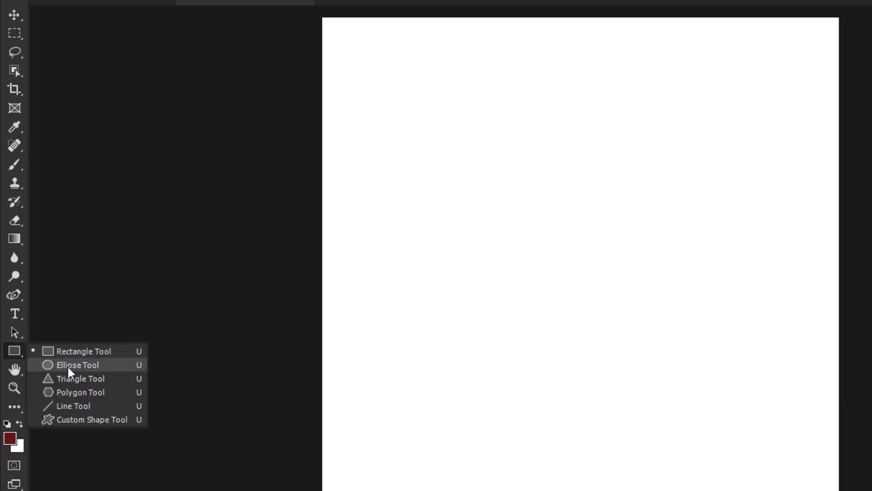
left_click(67, 365)
left_click(14, 350)
left_click(37, 360)
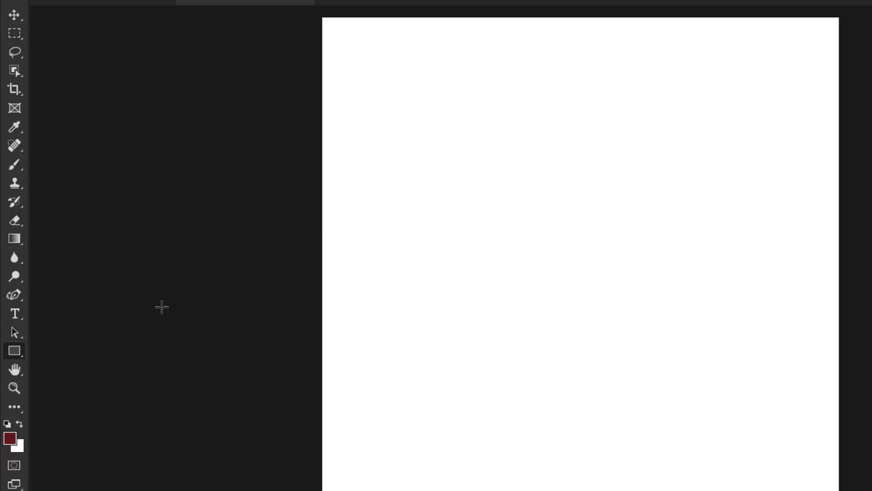
left_click_drag(432, 150, 736, 409)
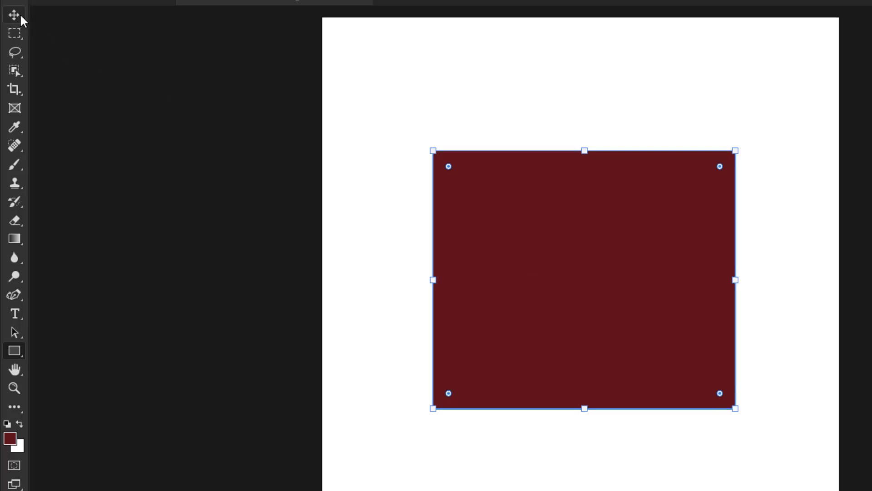
left_click(13, 14)
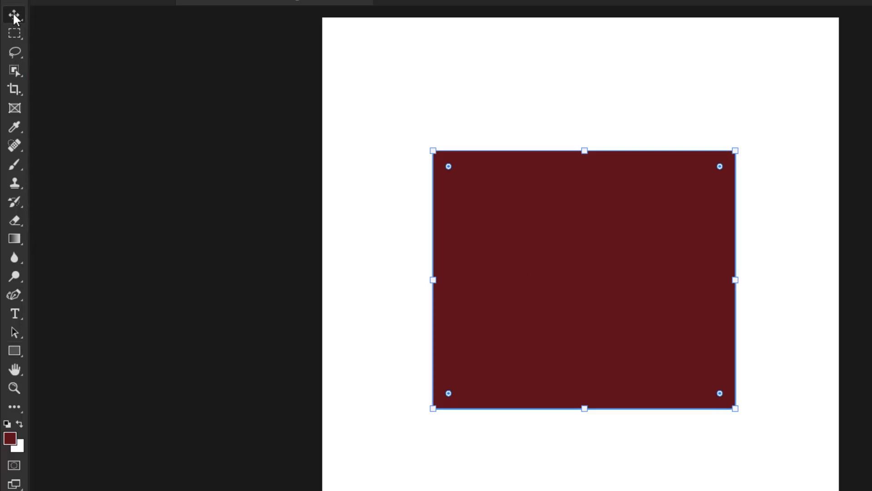
left_click_drag(555, 301, 578, 292)
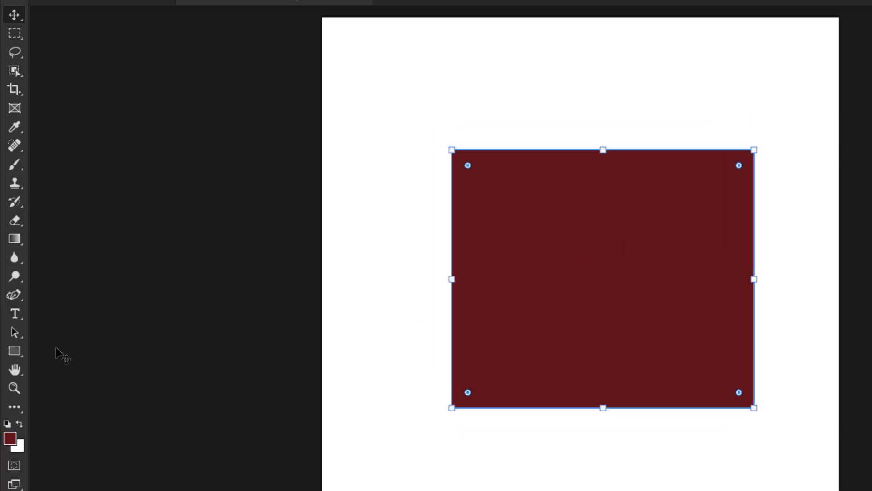
Draw three more rectangles overlapping the large one, about 497 x 162, 299 x 113 and 224 x 237 px, rotating the first diagonally
left_click(13, 349)
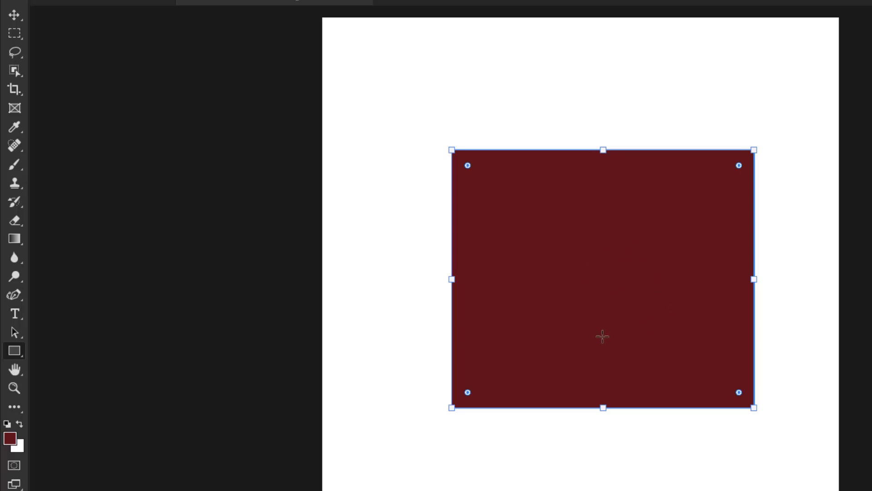
left_click_drag(606, 287, 368, 210)
left_click_drag(475, 199, 618, 50)
left_click_drag(599, 171, 742, 116)
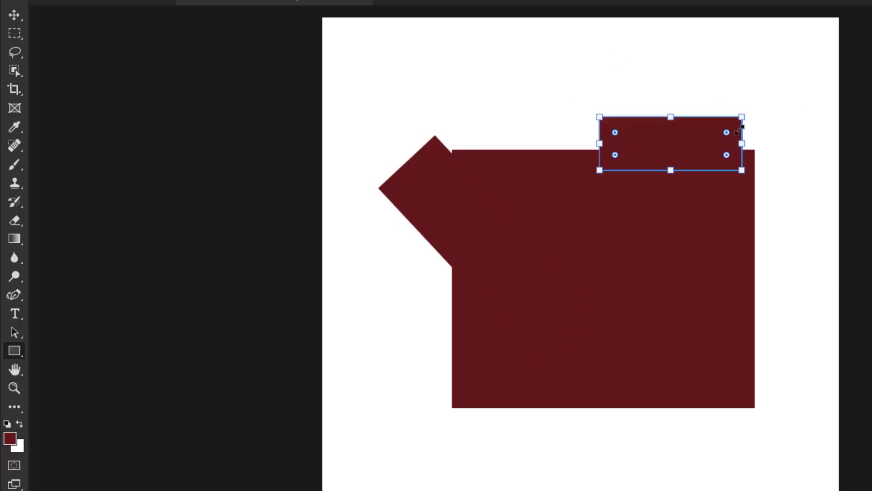
left_click_drag(690, 248, 798, 362)
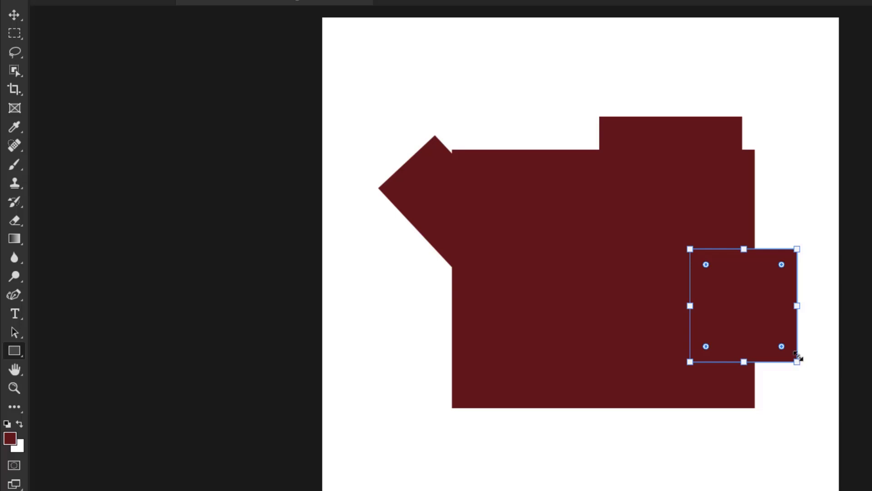
Undo the three extra rectangles and the rotation, back to the single large rectangle
left_click(57, 9)
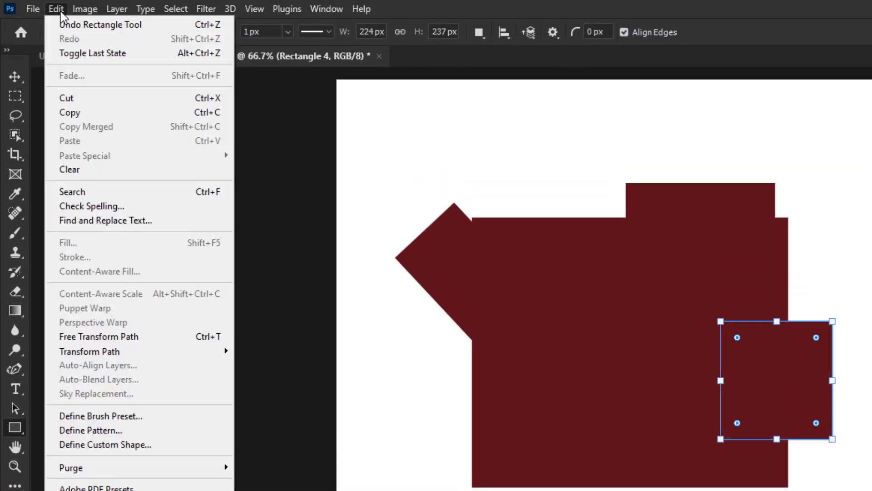
left_click(64, 26)
left_click(62, 8)
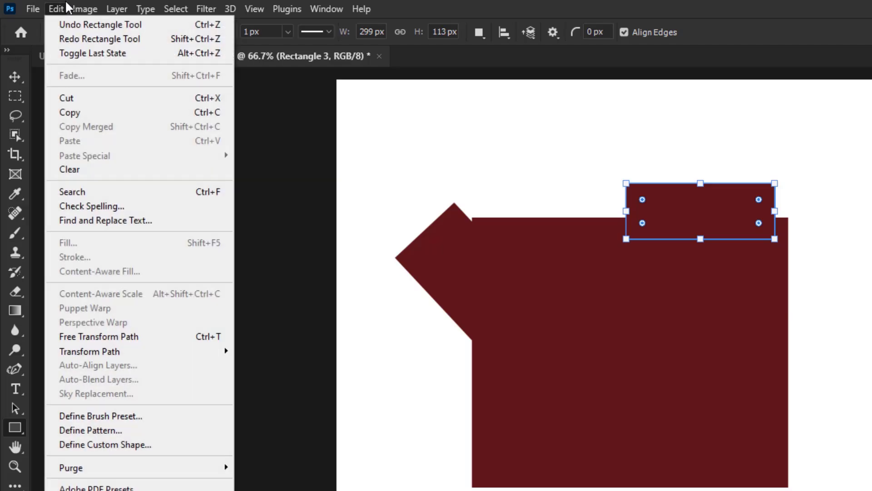
left_click(65, 25)
left_click(56, 8)
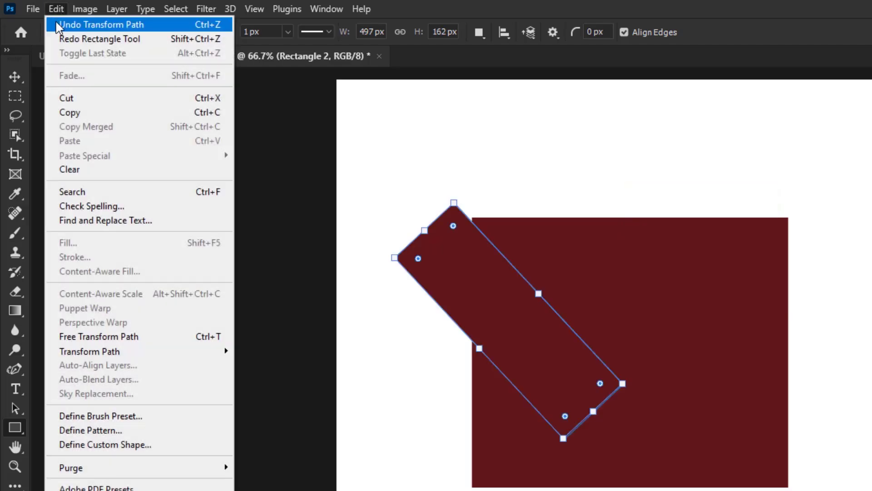
left_click(58, 24)
left_click(56, 9)
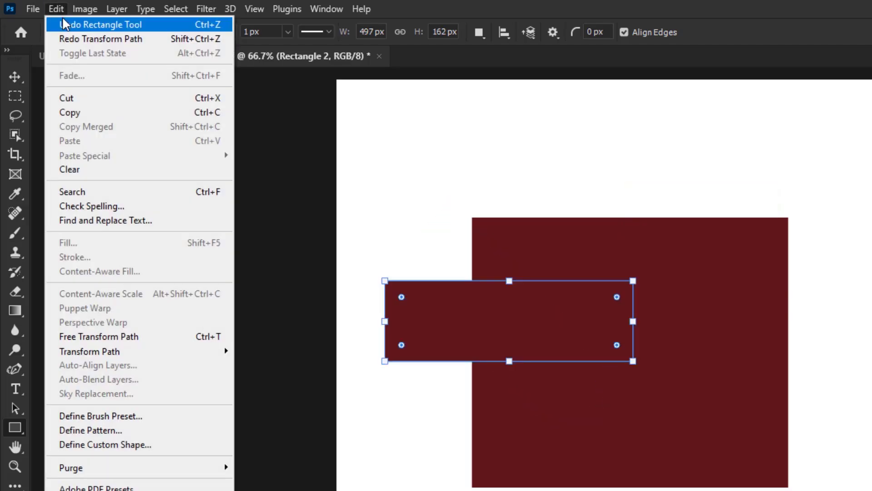
left_click(62, 23)
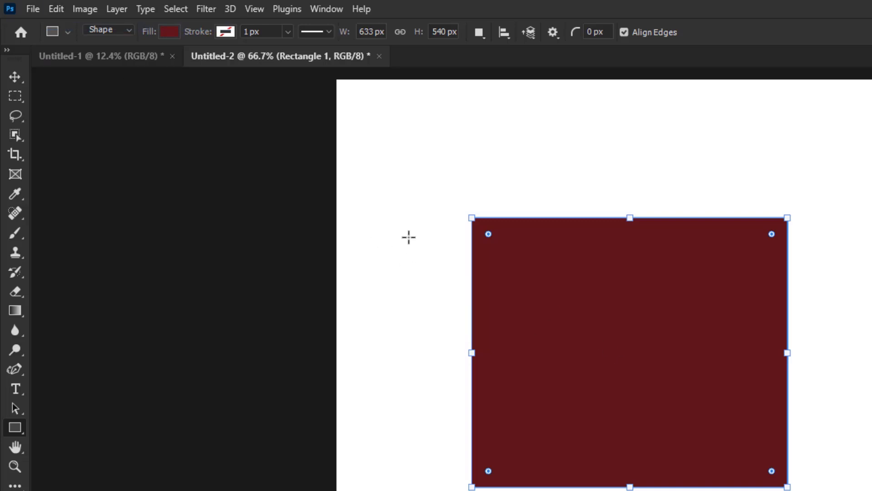
Move the rectangle down and to the left, to about X 197 px and Y 345 px
left_click(13, 76)
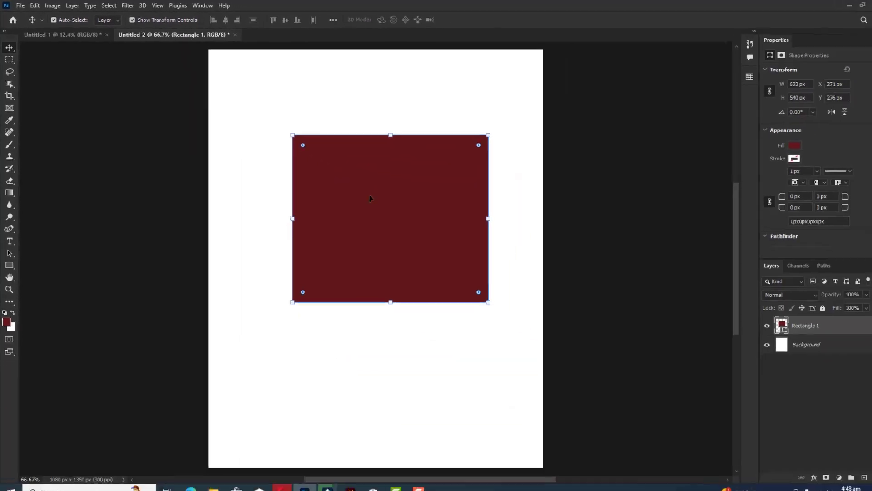
left_click_drag(614, 348, 614, 386)
left_click_drag(372, 239, 434, 241)
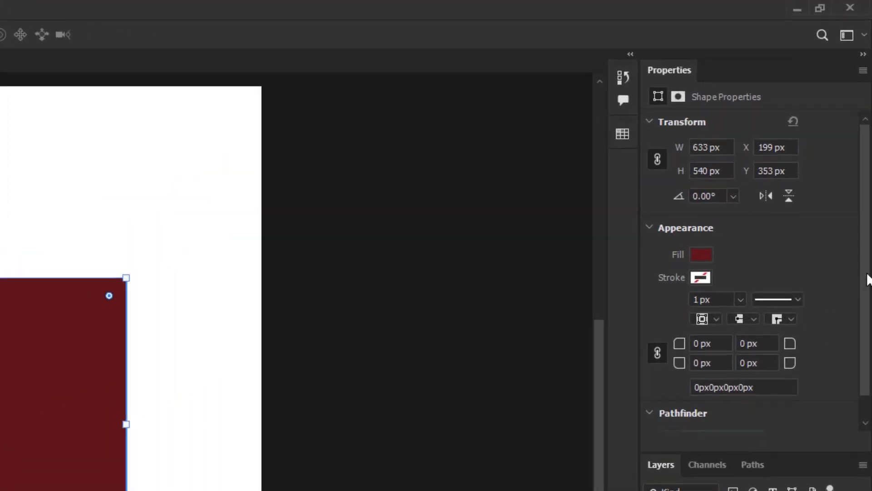
scroll(868, 164, "down", 1)
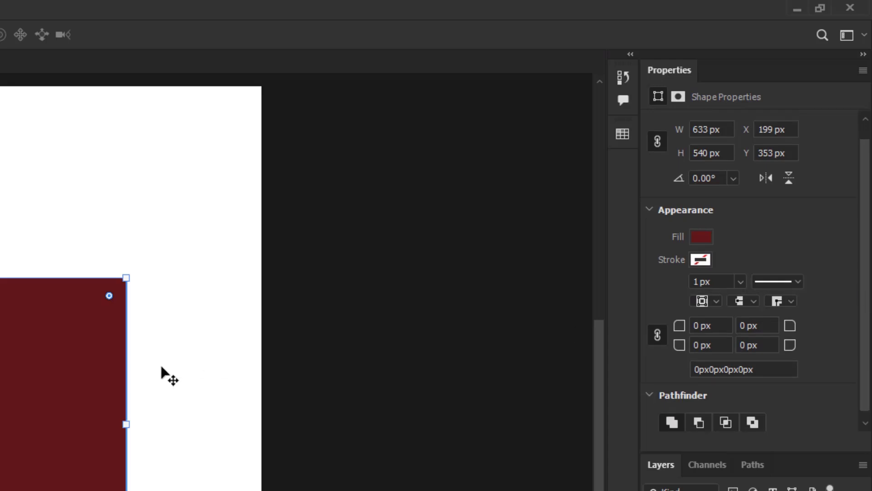
left_click_drag(0, 332, 0, 328)
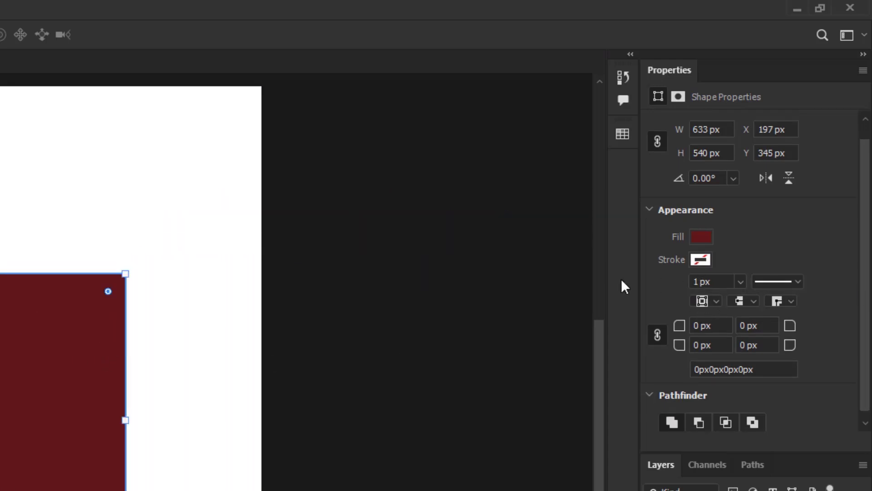
Try red, white, crimson and magenta fills on the rectangle, and settle on the green from the recently used colors
left_click(700, 237)
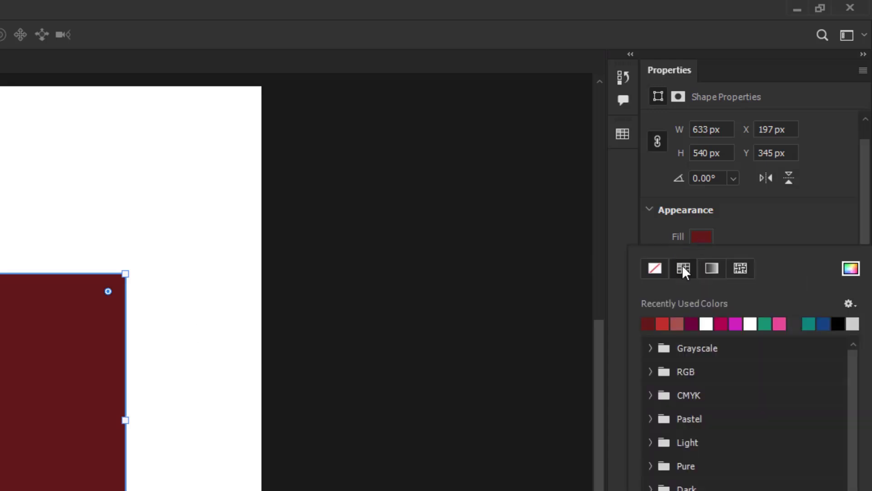
left_click(664, 324)
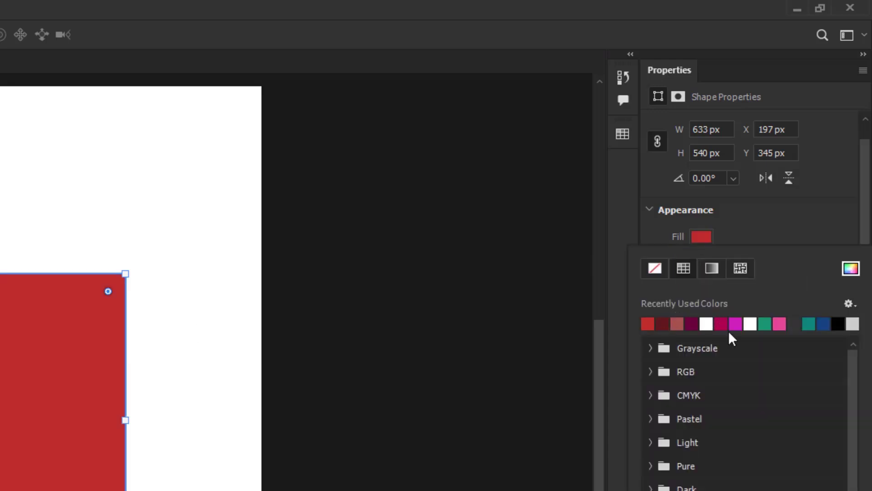
left_click(706, 323)
left_click(721, 323)
left_click(736, 324)
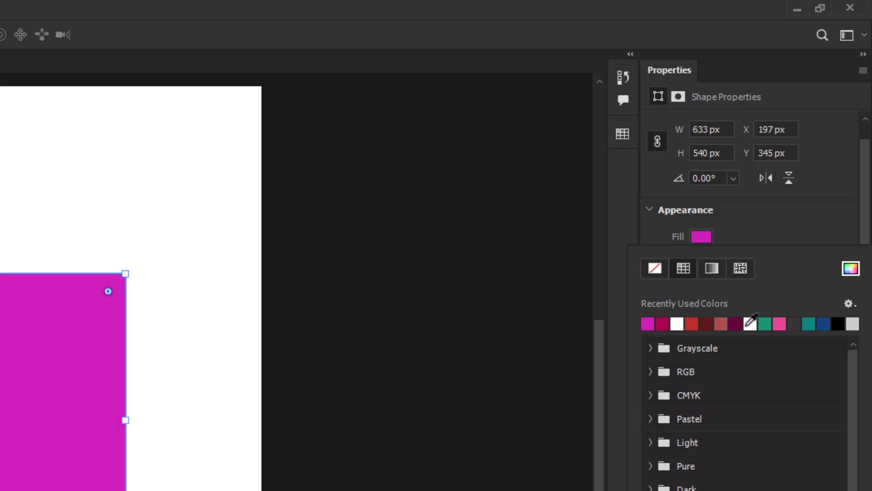
left_click(765, 324)
left_click(797, 229)
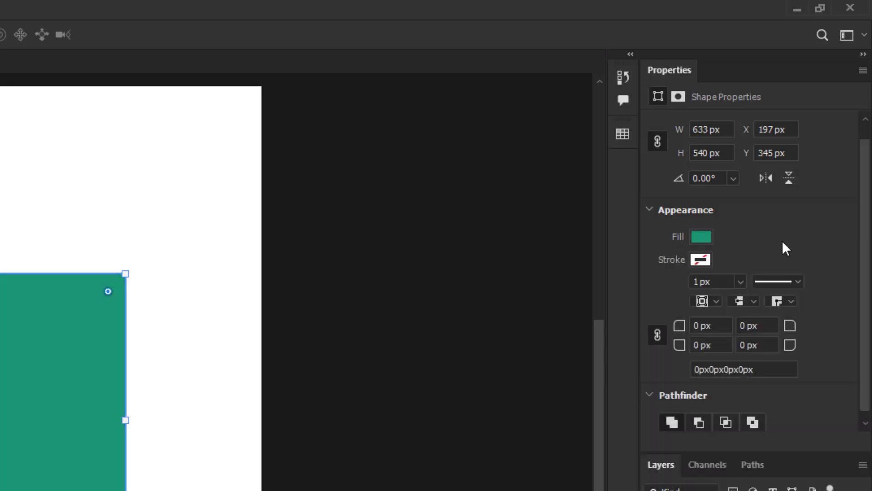
Give the rectangle a magenta stroke from the recently used colors
left_click(702, 260)
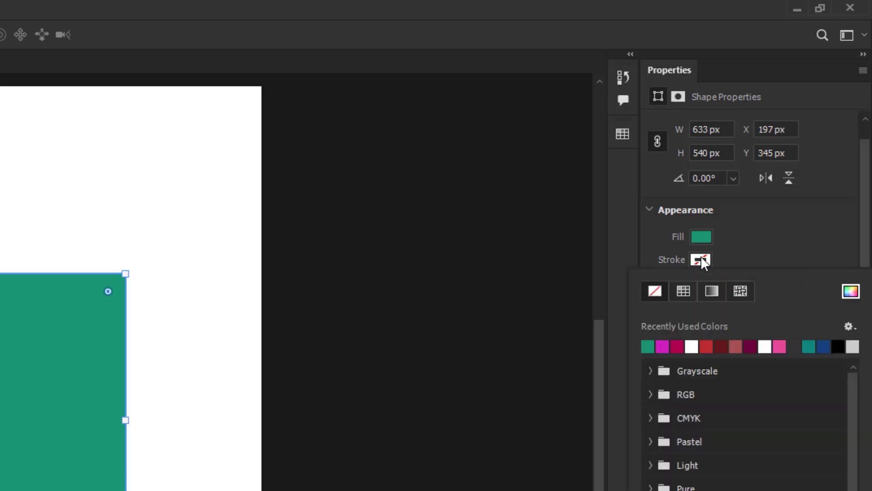
left_click(663, 346)
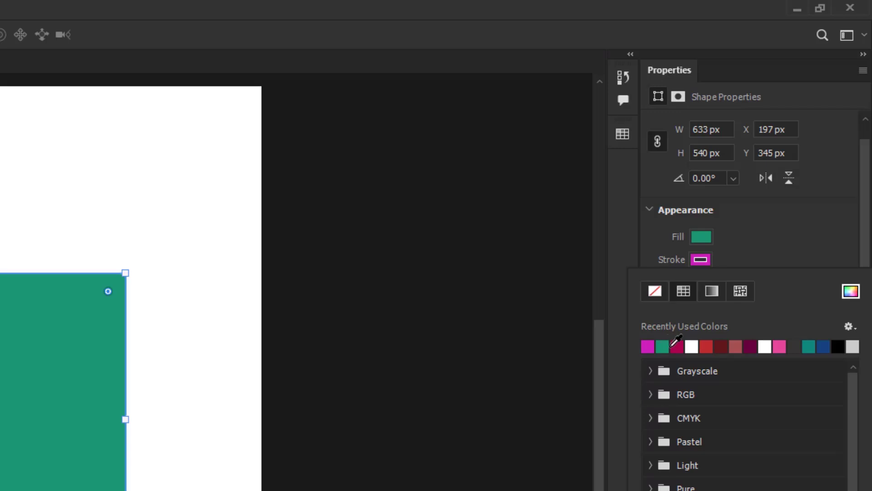
left_click(770, 202)
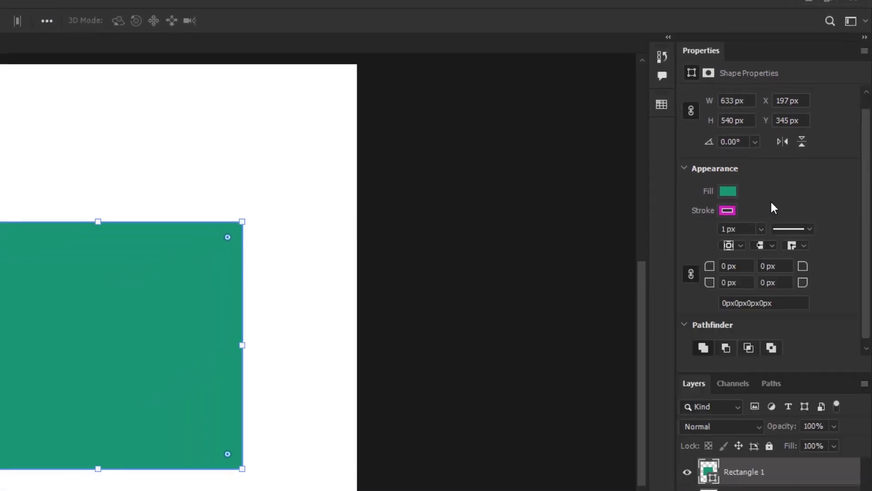
Increase the green rectangle's magenta stroke width to about 43 px
left_click(274, 204)
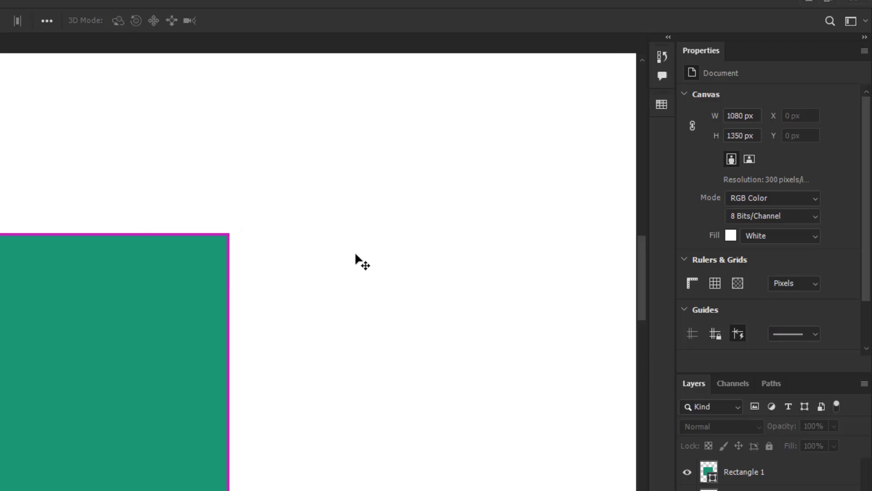
left_click(123, 317)
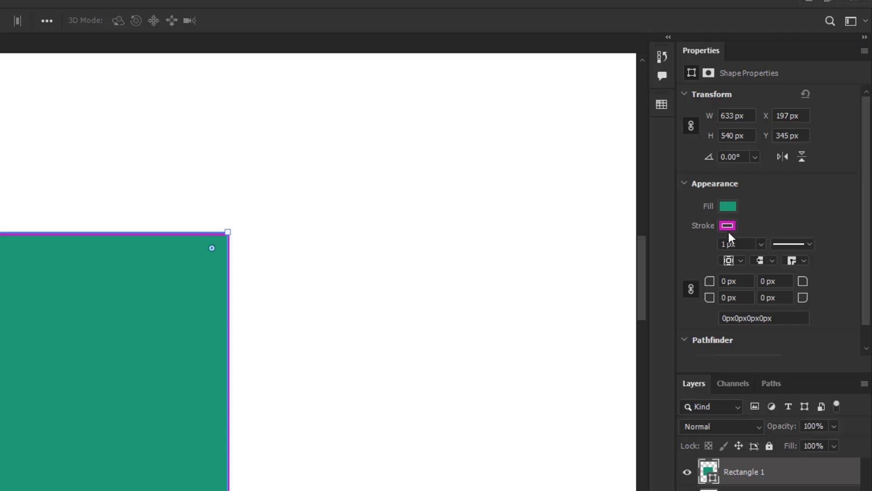
left_click(732, 240)
left_click(761, 244)
mouse_move(759, 262)
left_mouse_down()
mouse_move(783, 260)
mouse_move(772, 258)
left_mouse_up()
scroll(399, 293, "down", 1)
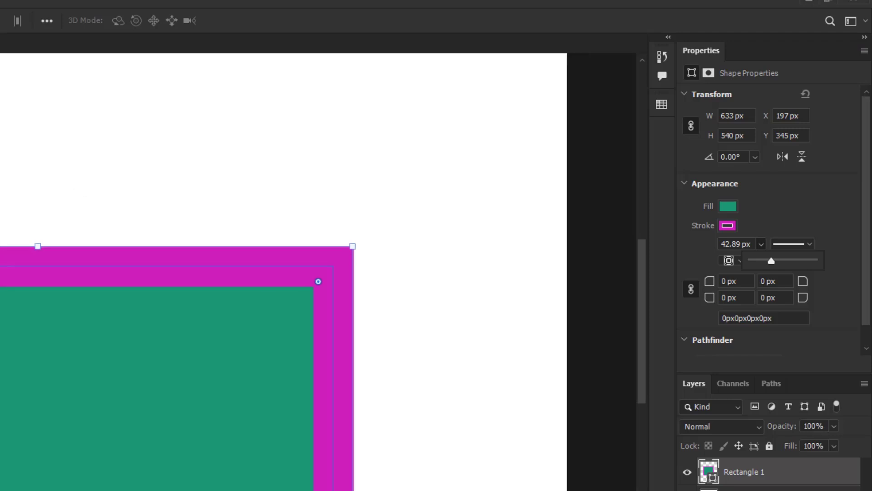
scroll(219, 204, "down", 2)
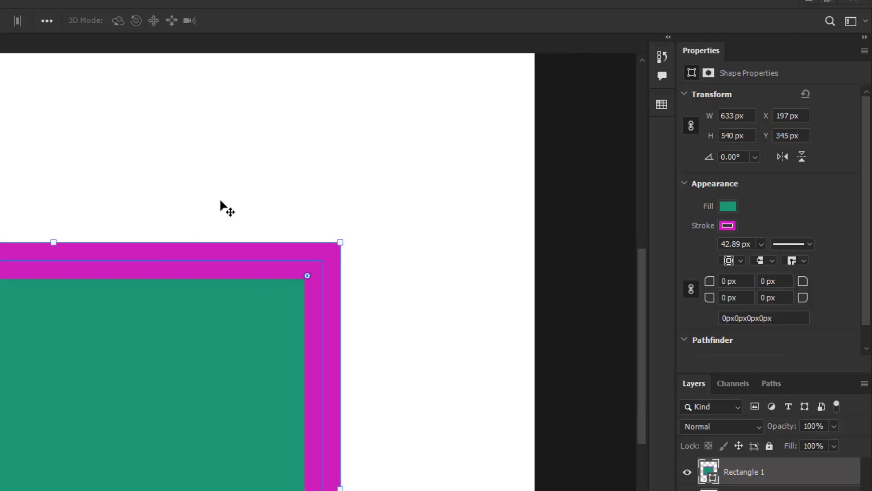
scroll(220, 211, "down", 2)
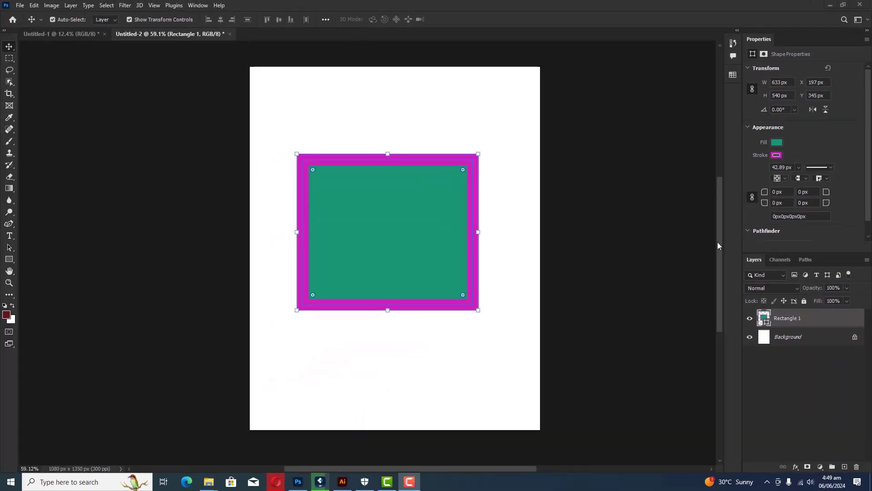
Round all four corners of the green rectangle to a radius of 113 px
left_click_drag(639, 356, 638, 351)
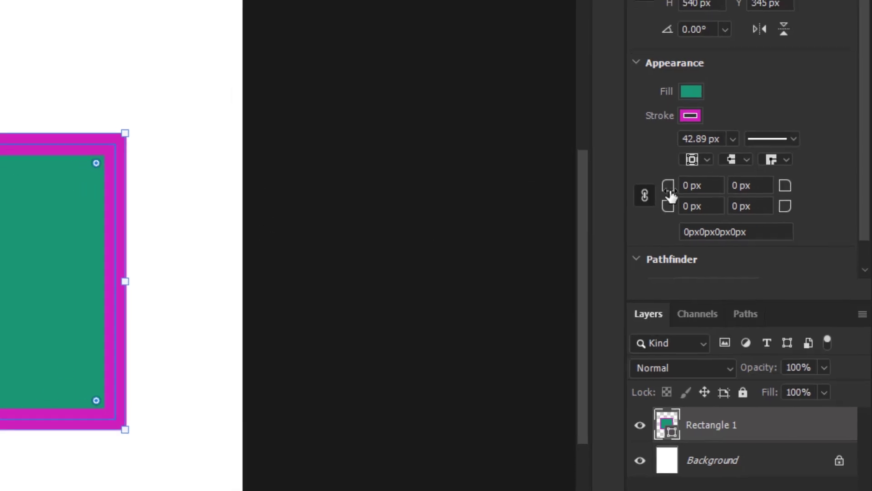
left_click_drag(671, 194, 780, 223)
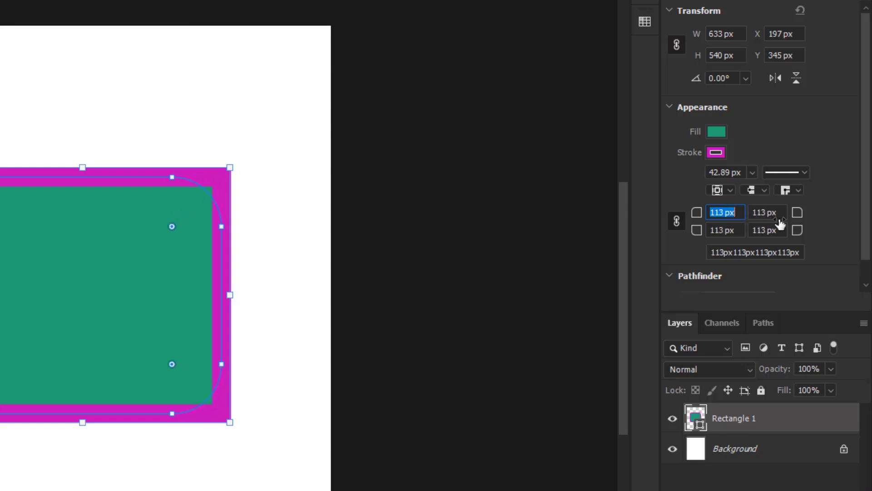
left_click(454, 232)
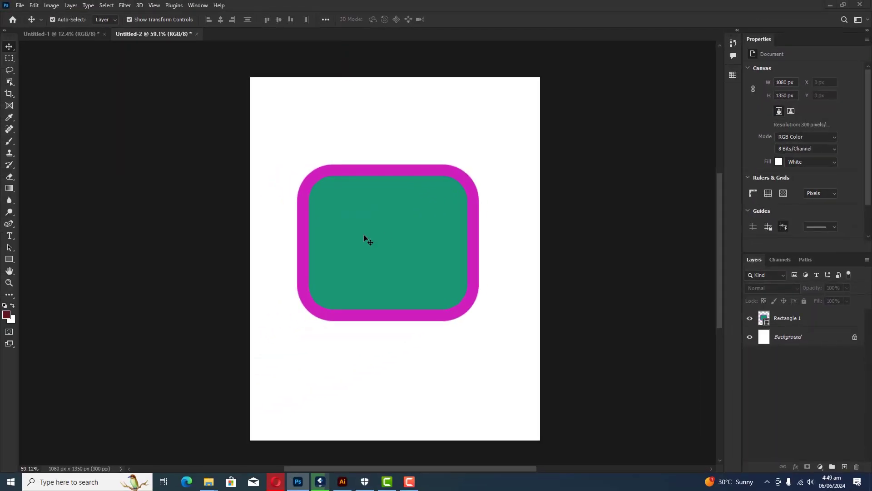
Select the rounded green rectangle and delete it, leaving only the Background layer
left_click_drag(366, 239, 365, 277)
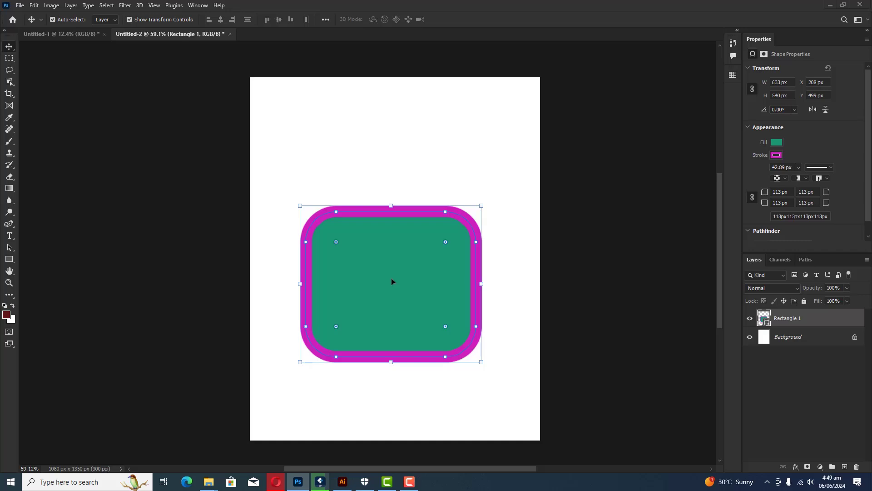
left_click(857, 466)
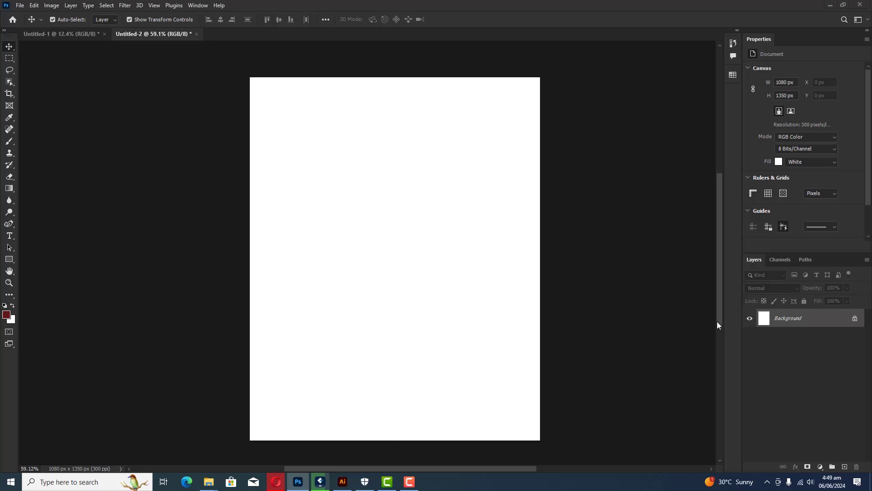
left_click_drag(717, 324, 719, 324)
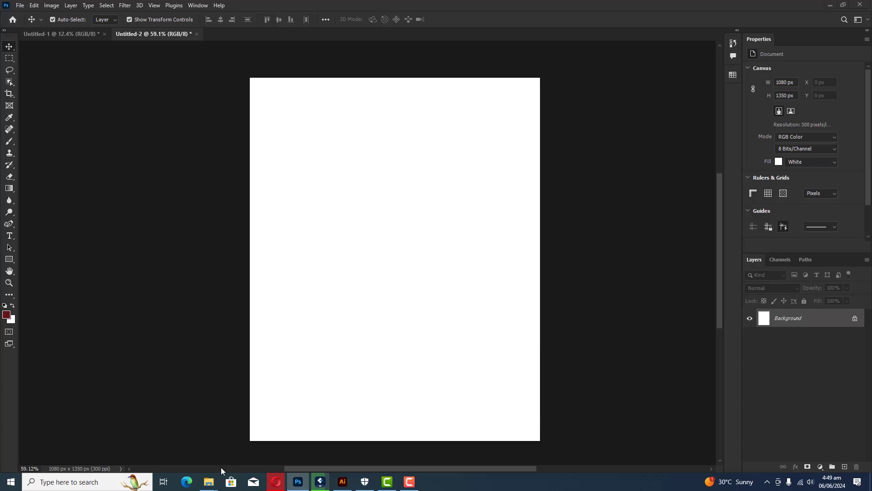
Switch to File Explorer, open the ss01 folder inside "ss to do" on the USB drive, and show its files as large icons
mouse_move(210, 480)
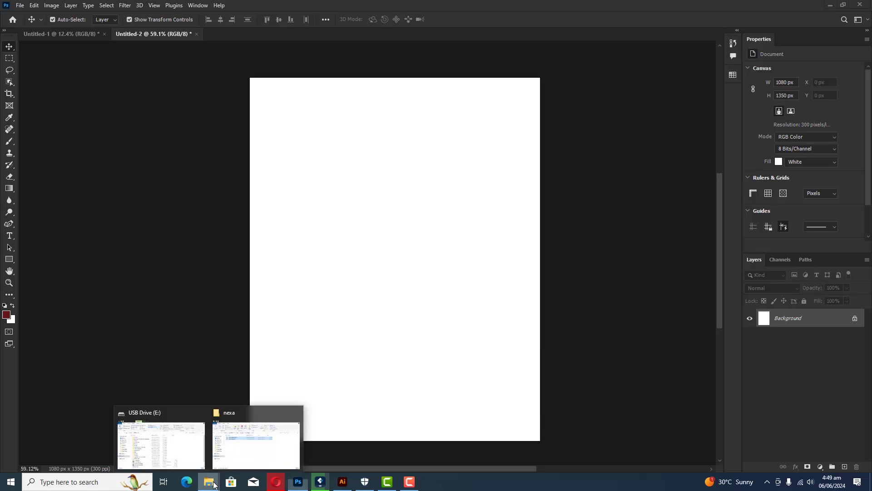
left_click(182, 447)
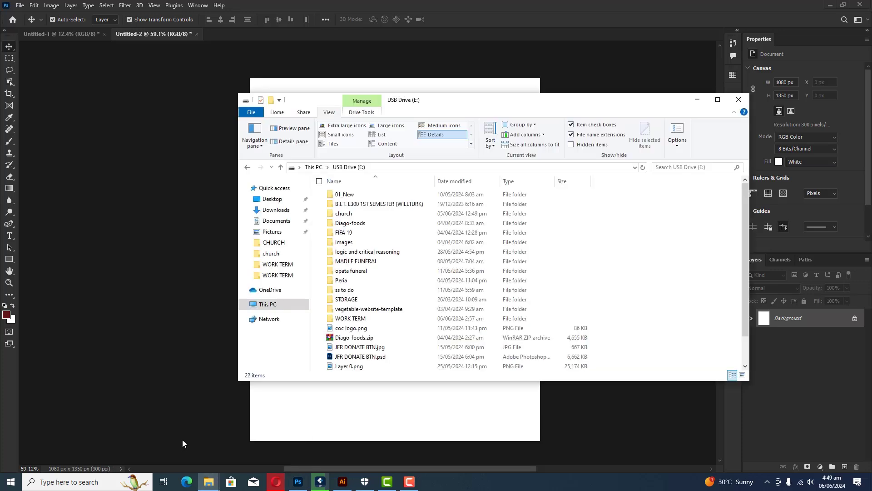
double_click(339, 289)
double_click(340, 195)
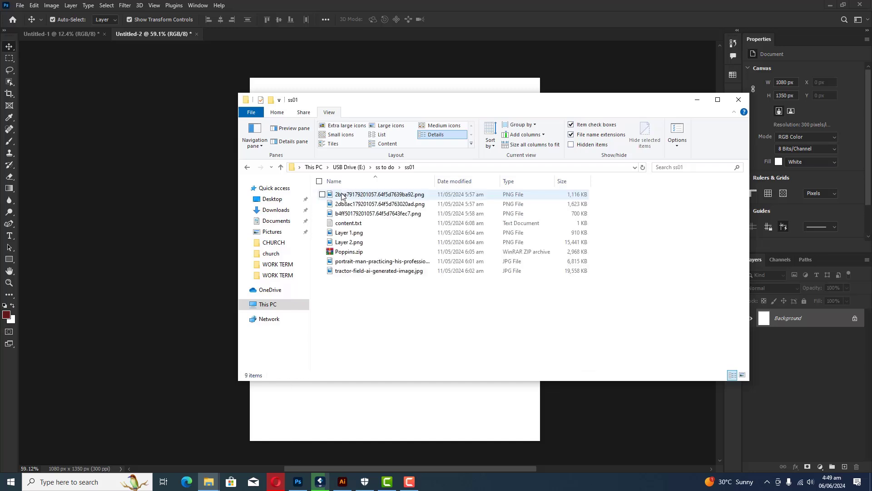
left_click(741, 375)
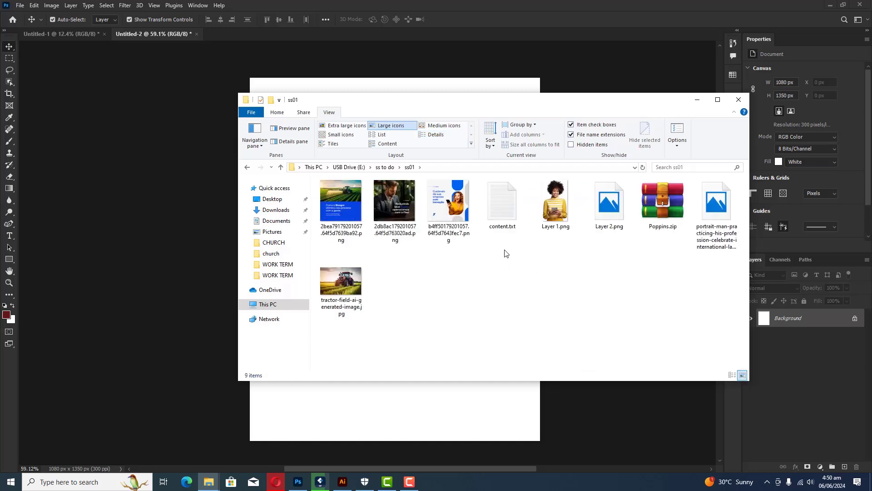
Place tractor-field-ai-generated-image.jpg from the ss01 folder into the blank Photoshop document
left_click_drag(514, 106, 546, 97)
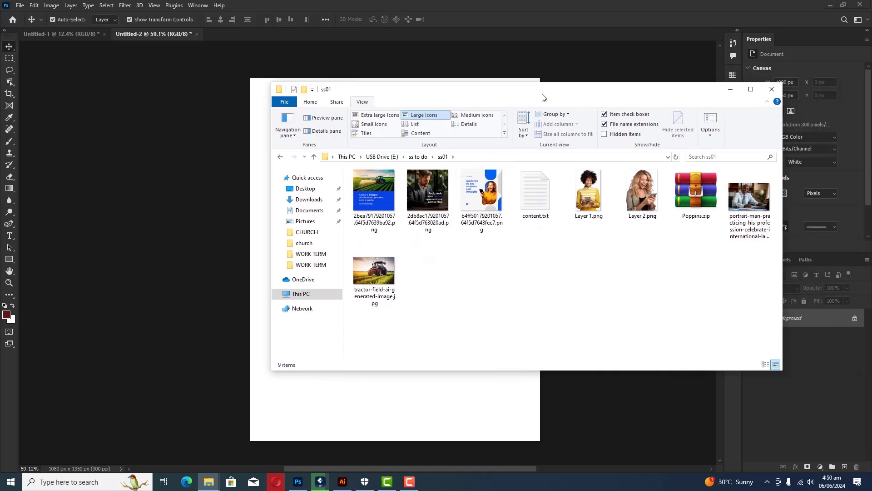
left_click(374, 273)
left_click_drag(467, 96, 710, 120)
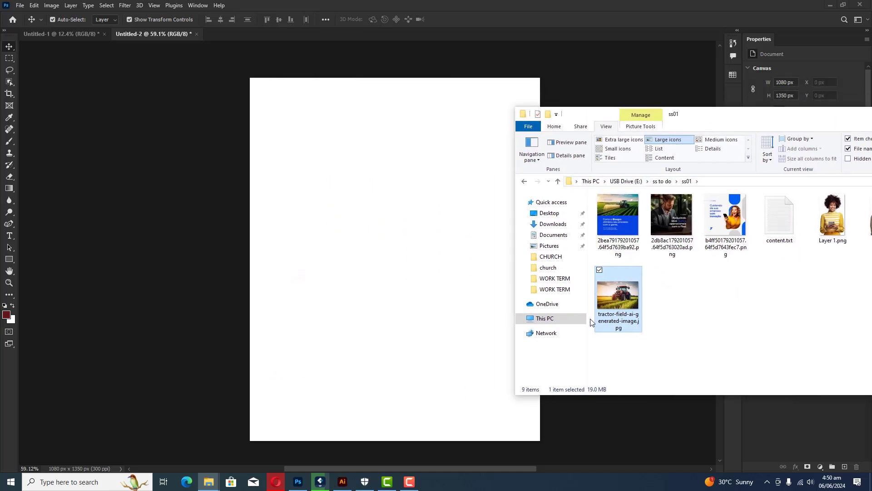
left_click_drag(613, 296, 398, 272)
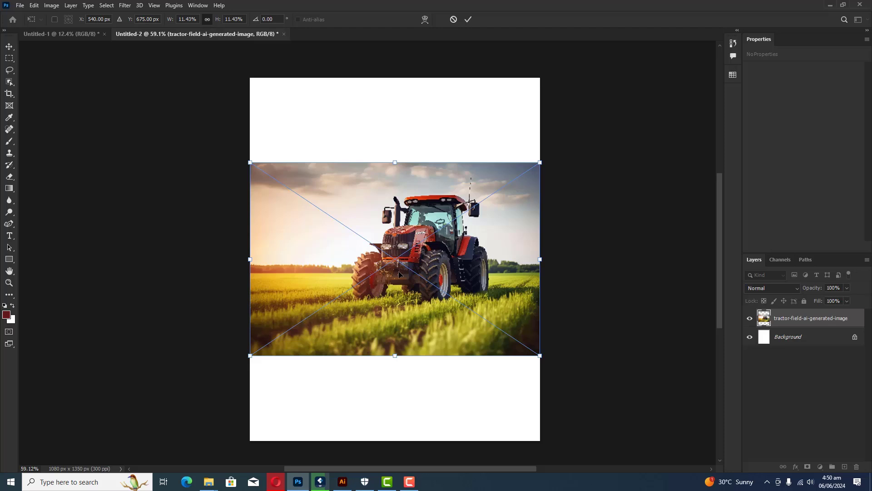
Align the placed tractor image with the canvas's top edge, scale it proportionally to about 14.84%, and commit the placement
left_click_drag(399, 271, 402, 188)
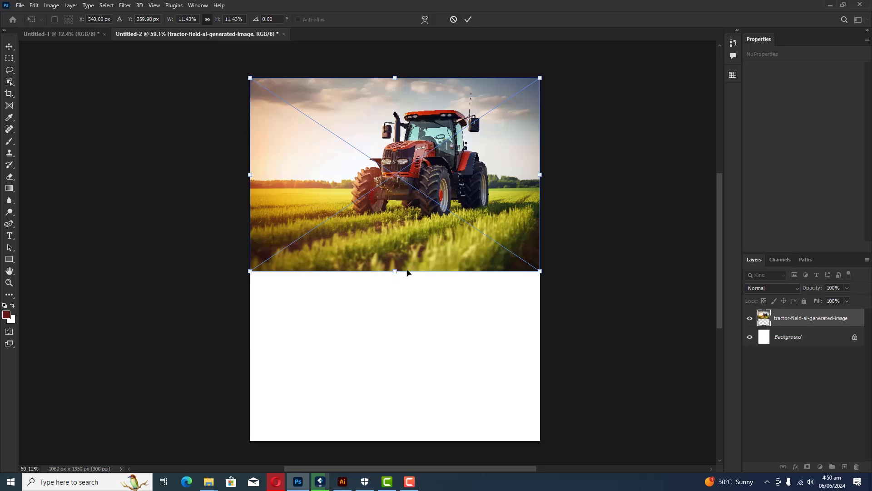
left_click_drag(395, 271, 393, 332)
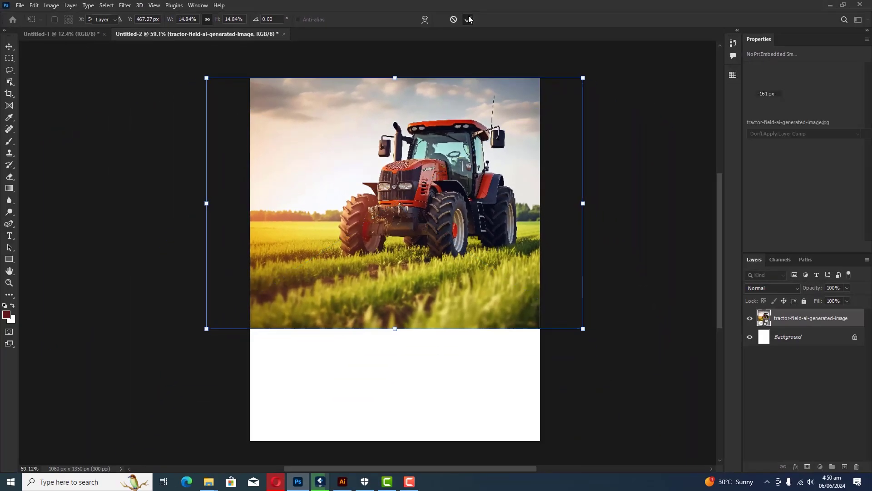
left_click(468, 19)
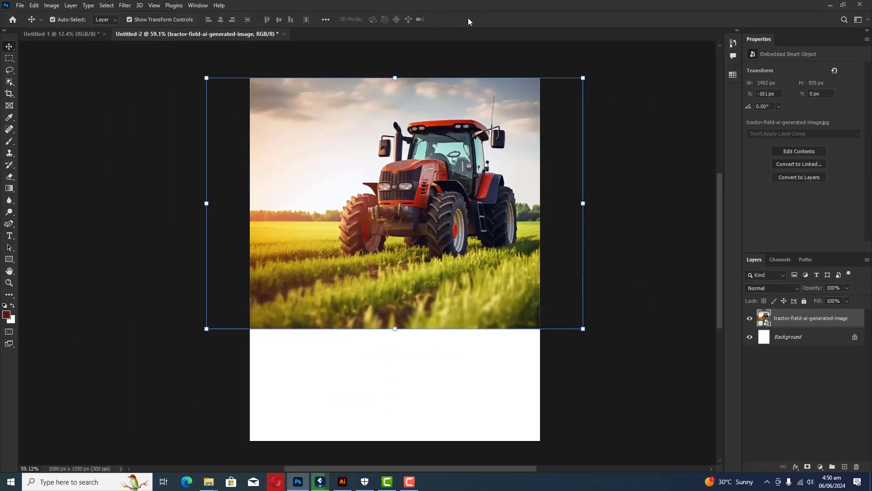
left_click(648, 127)
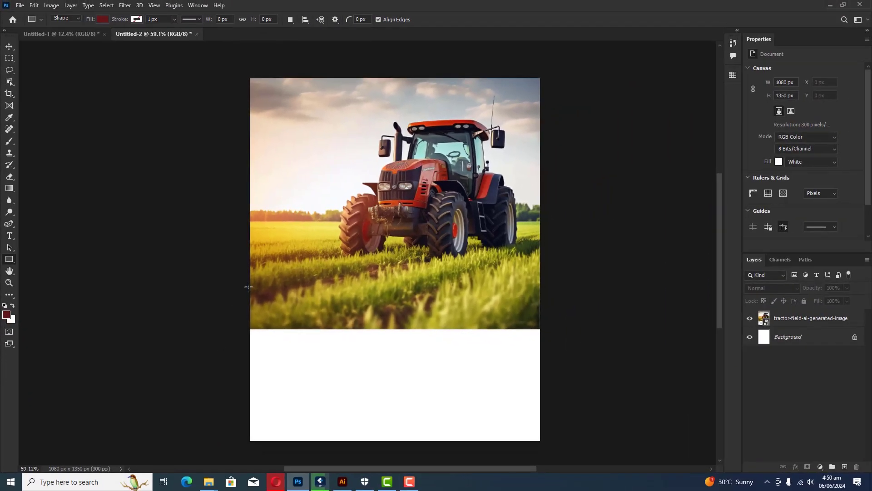
Draw a dark red rectangle about 1126 x 581 px across the lower part of the canvas, overlapping the tractor image's bottom edge
left_click_drag(243, 295, 545, 451)
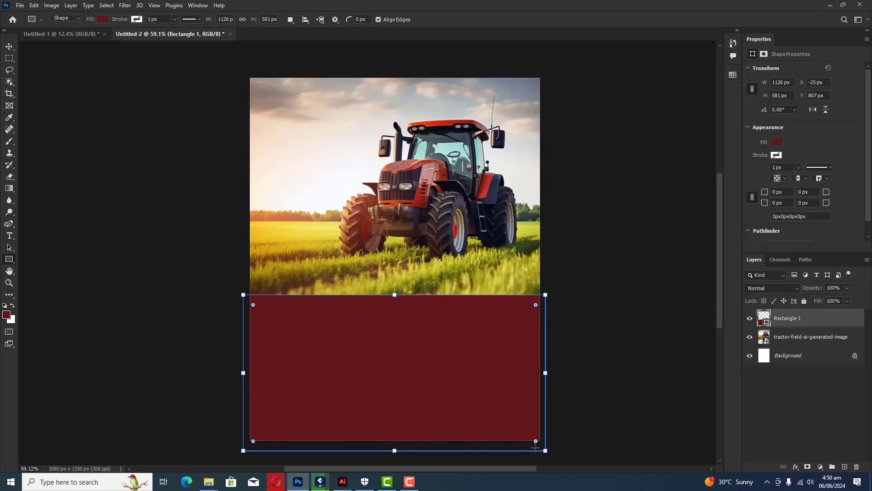
left_click(9, 46)
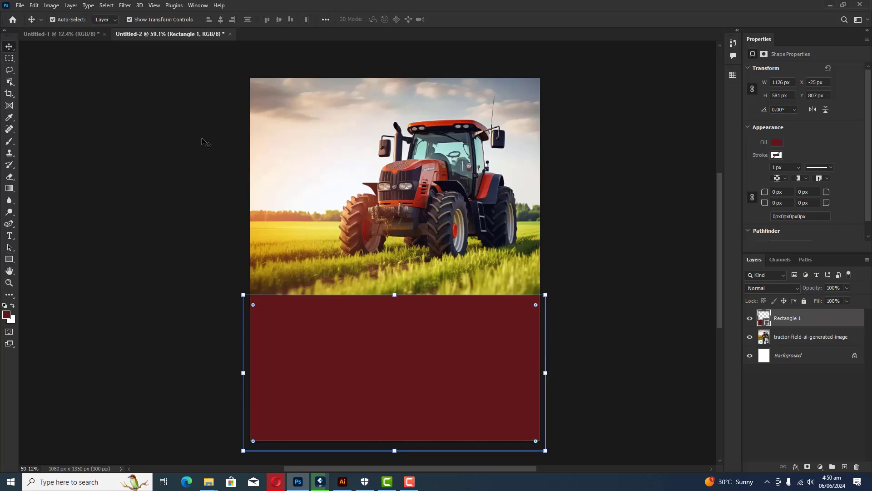
left_click(204, 147)
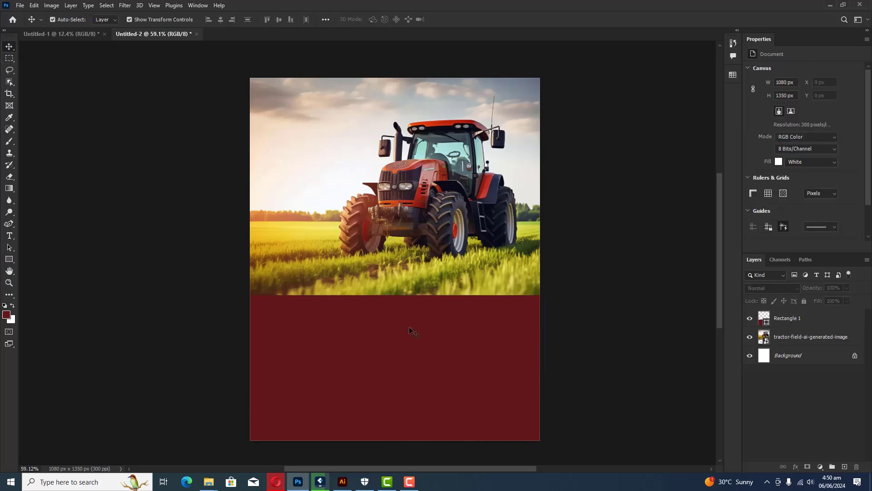
Examine the layer stacking order by selecting Rectangle 1, the tractor image and Background in turn
left_click(417, 360)
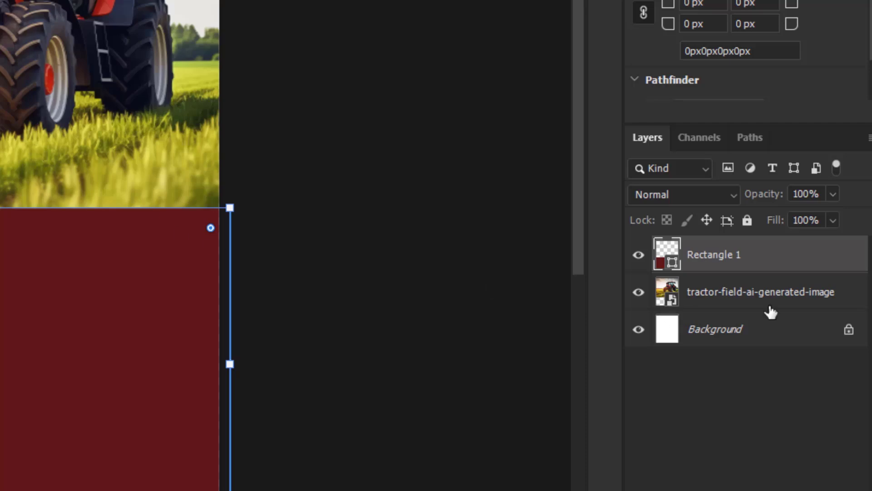
left_click(760, 292)
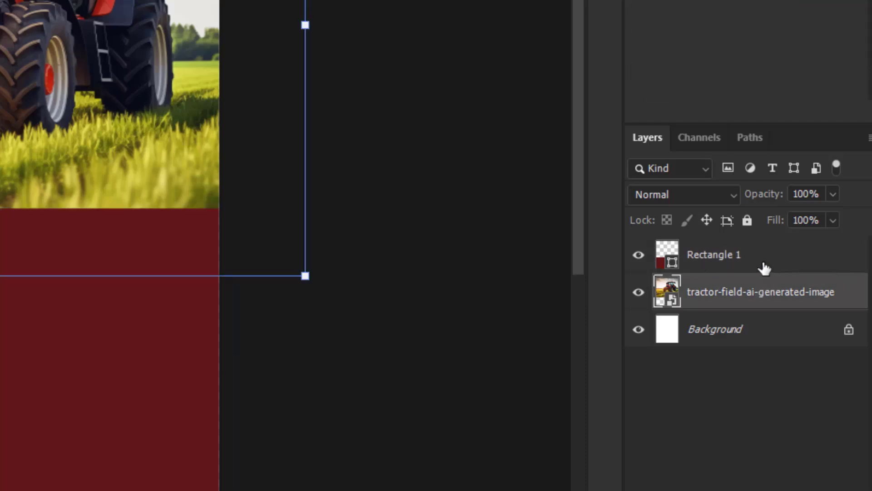
left_click(724, 260)
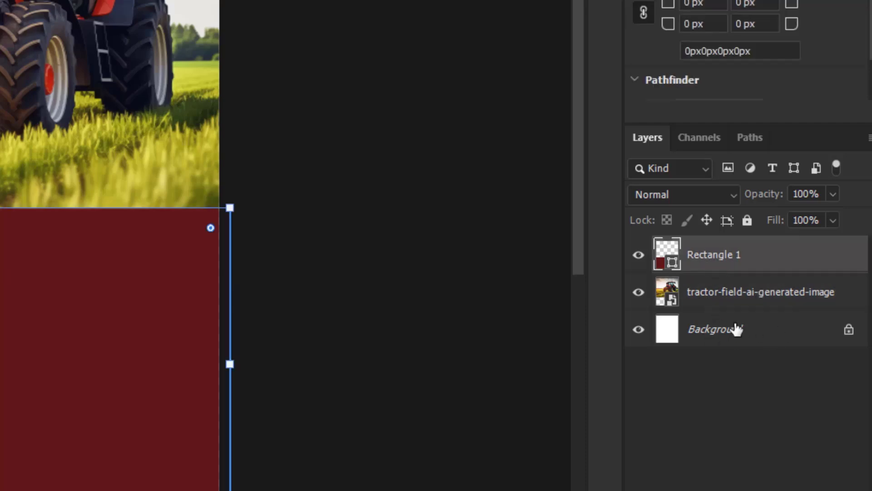
left_click(749, 324)
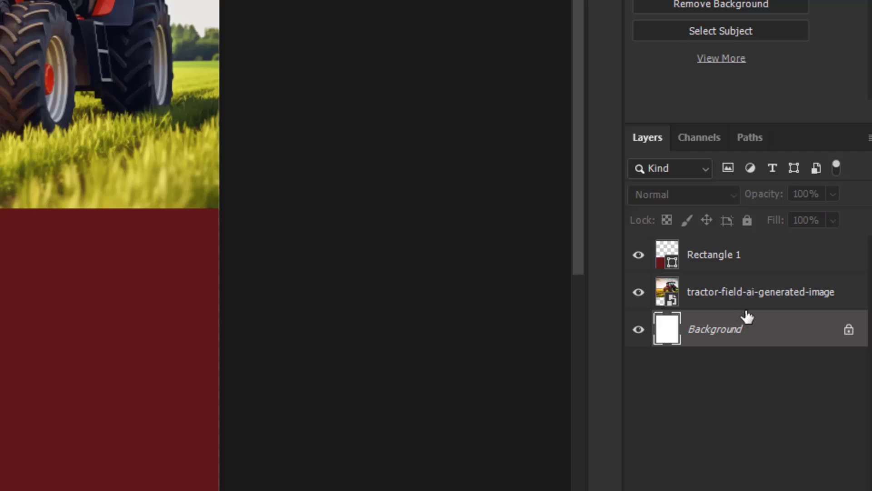
Change the fill colour of the Rectangle 1 shape to bright blue #155ced and deselect the shape
left_click(731, 262)
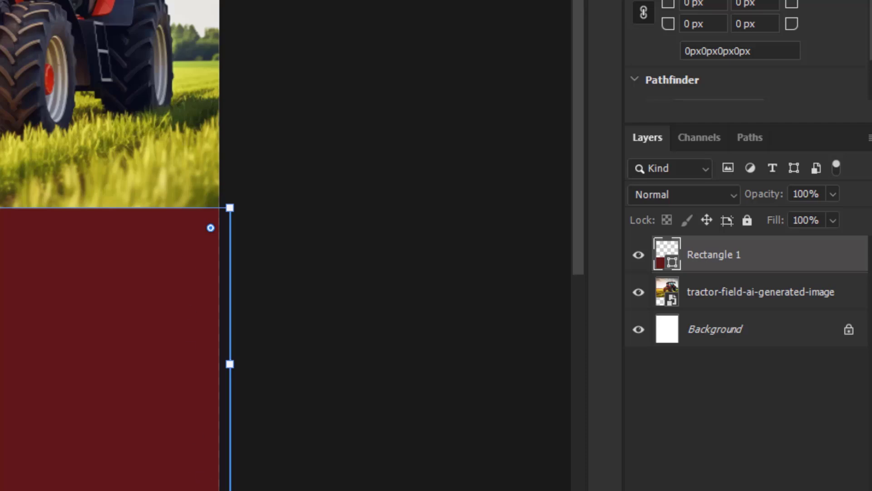
key("v")
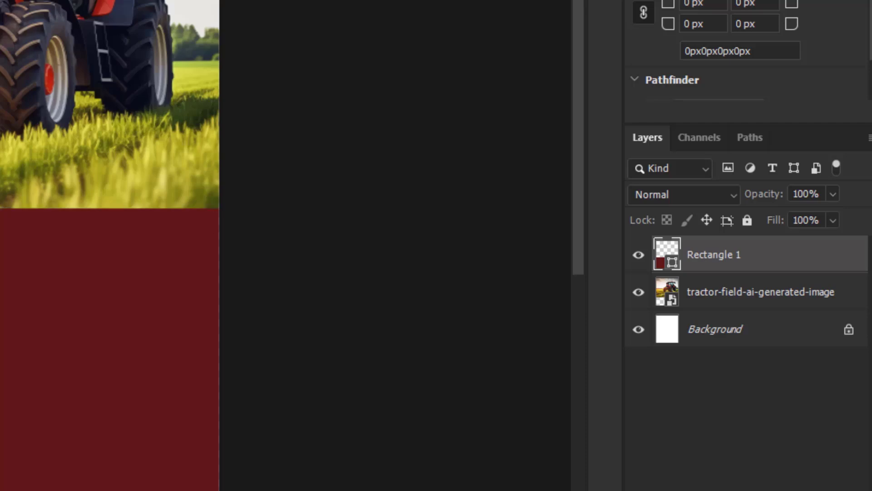
key("u")
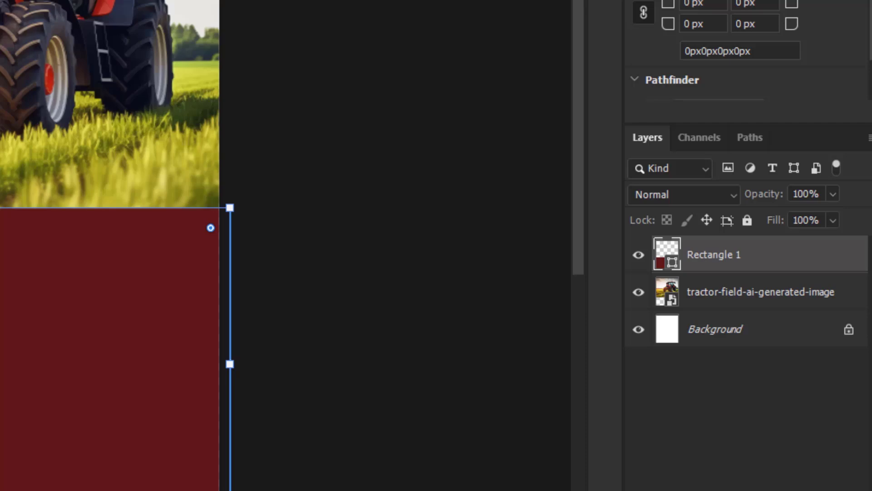
double_click(660, 253)
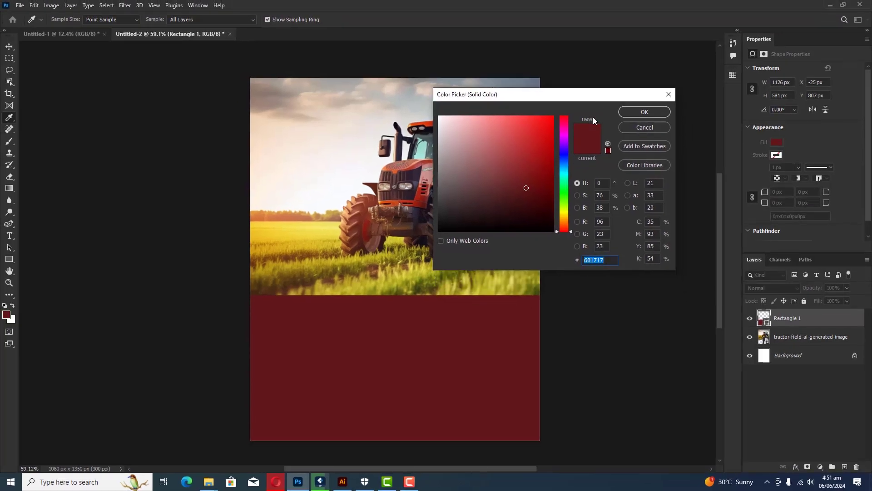
left_click(565, 160)
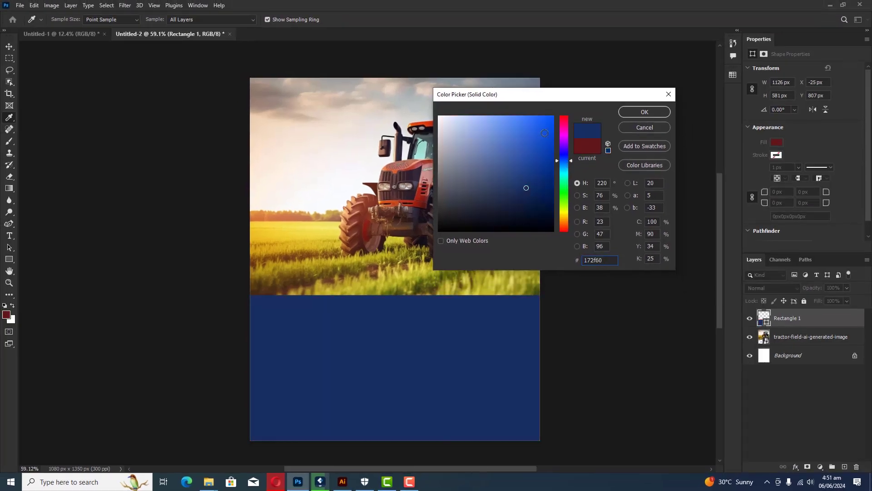
left_click(539, 125)
mouse_move(539, 126)
left_mouse_down()
mouse_move(541, 136)
mouse_move(543, 124)
left_mouse_up()
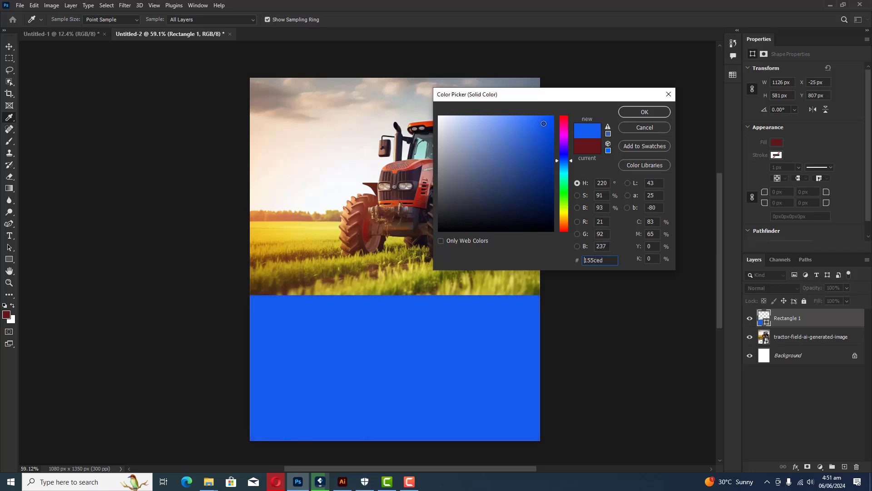
left_click(640, 110)
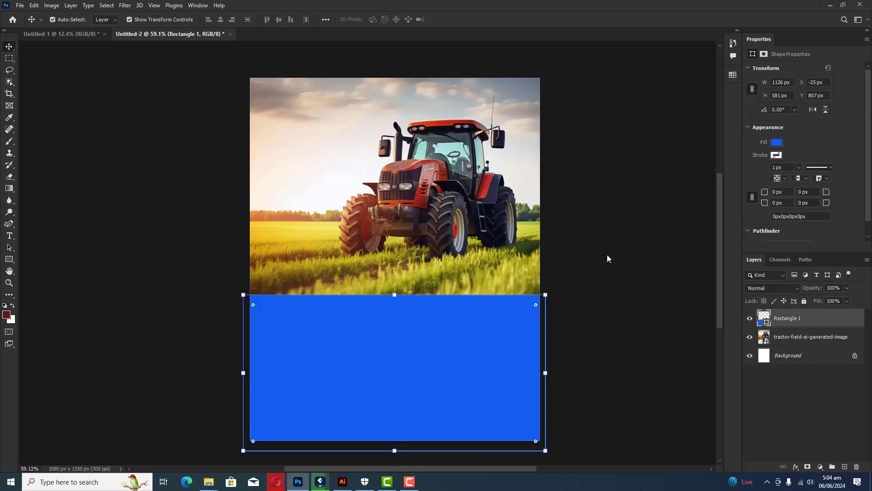
left_click(699, 240)
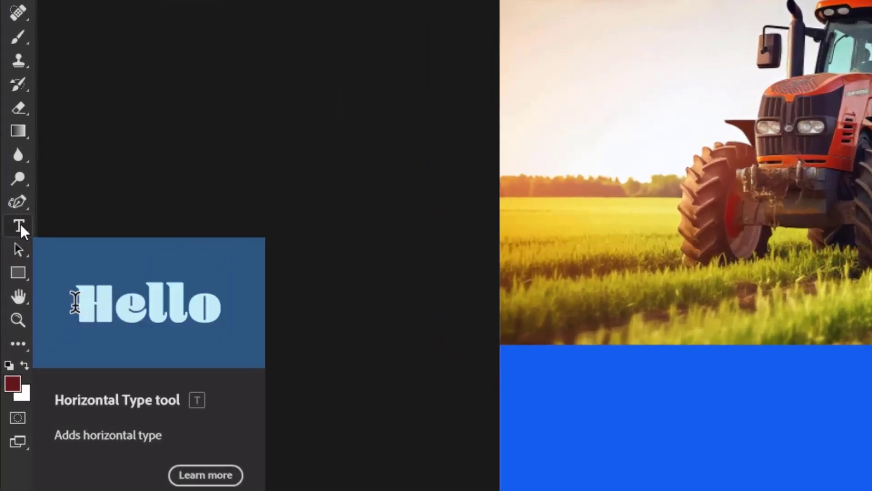
Set the Horizontal Type tool's text colour to white
left_click(20, 226)
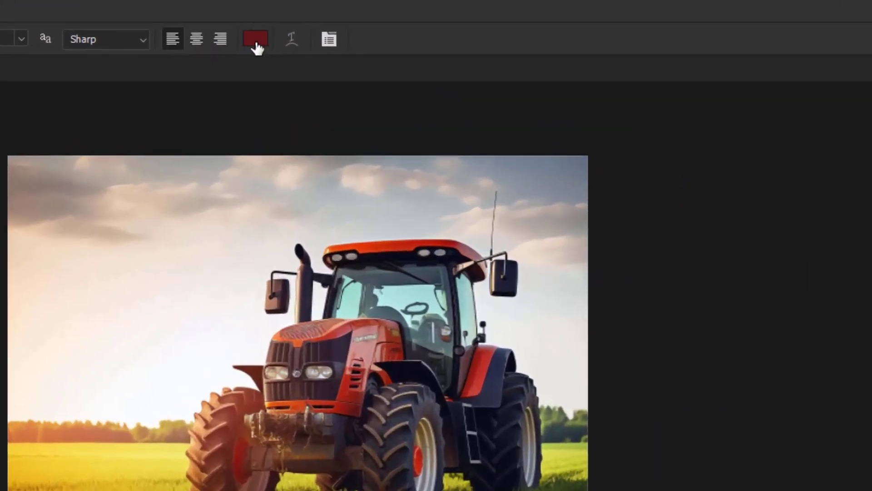
left_click(256, 39)
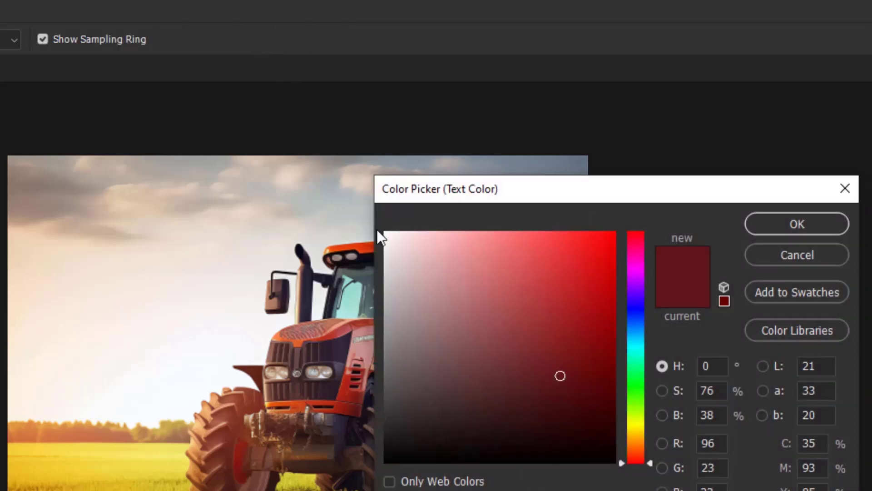
left_click(396, 244)
left_click_drag(410, 250, 372, 203)
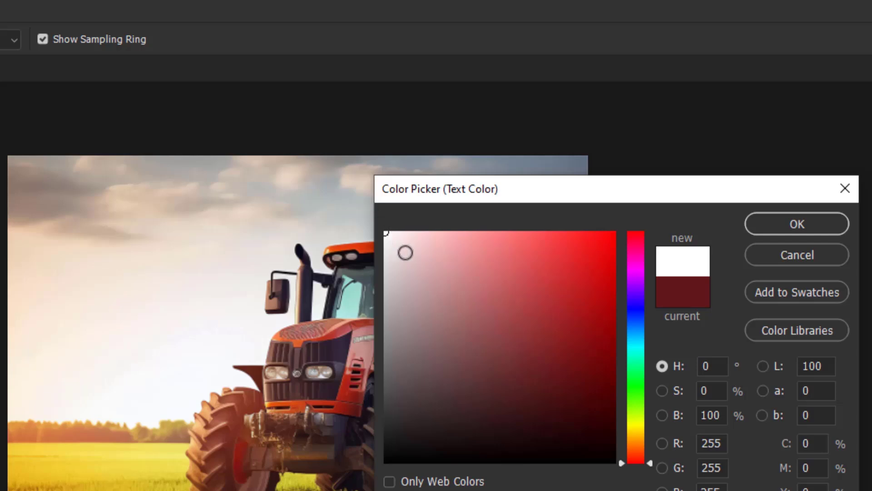
mouse_move(408, 255)
left_mouse_down()
mouse_move(448, 259)
mouse_move(568, 353)
mouse_move(502, 362)
mouse_move(501, 331)
mouse_move(409, 296)
mouse_move(363, 184)
left_mouse_up()
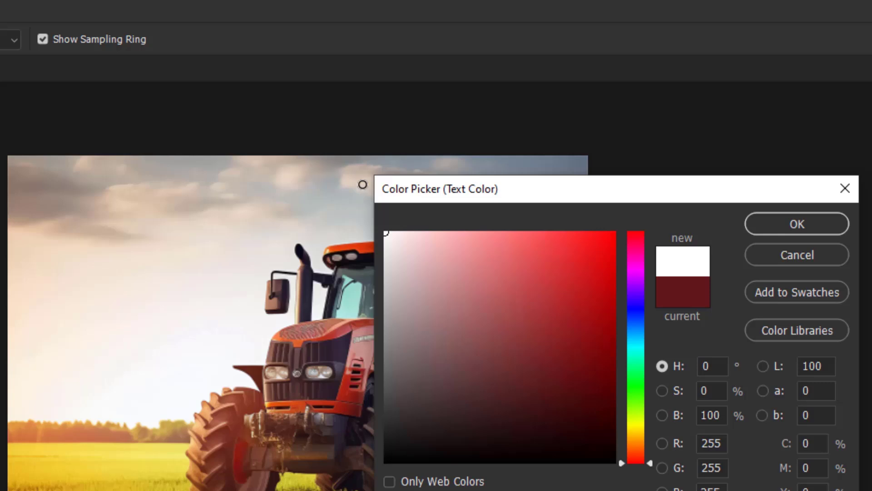
left_click(795, 225)
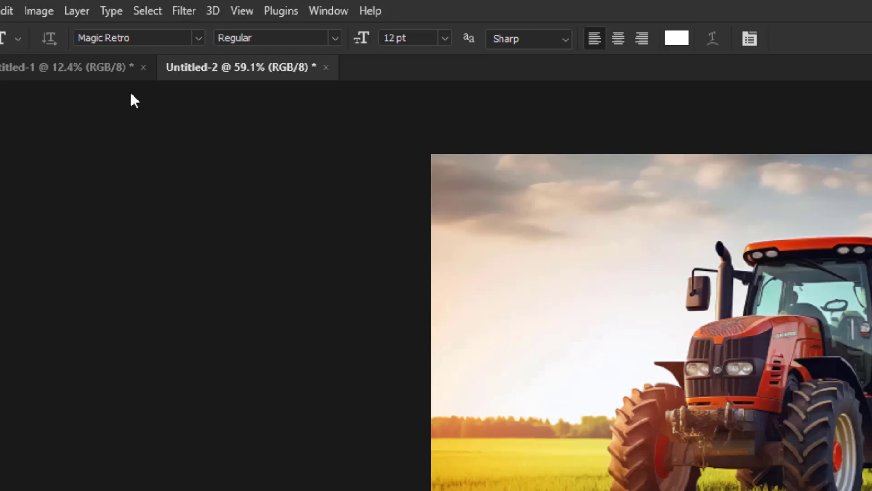
Try to find a font matching "pop" for the Horizontal Type tool
left_click(144, 37)
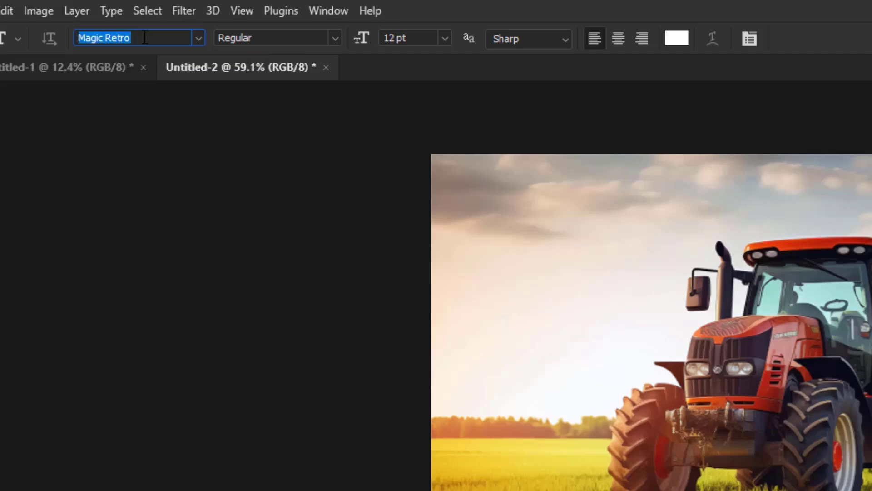
type("pp")
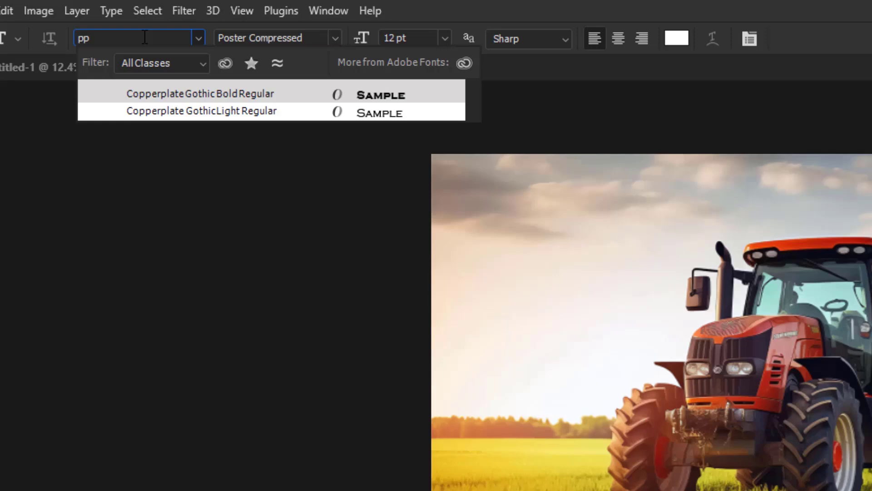
key("BackSpace")
type("op")
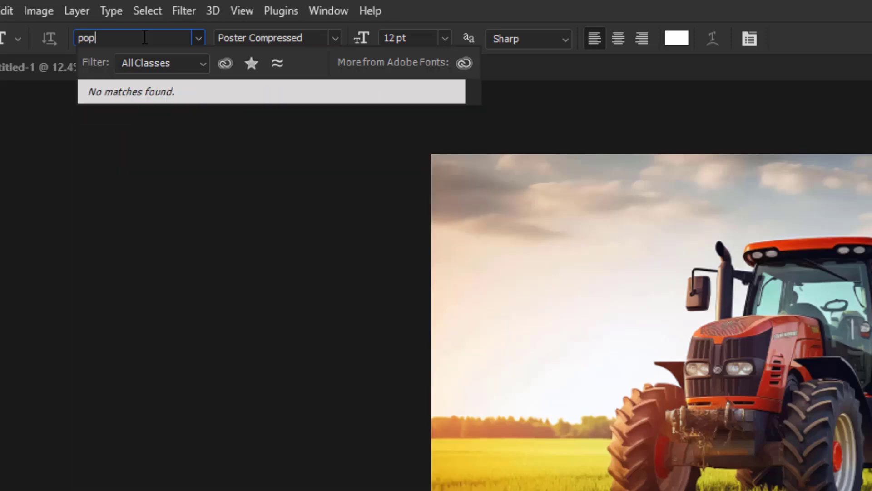
key("BackSpace")
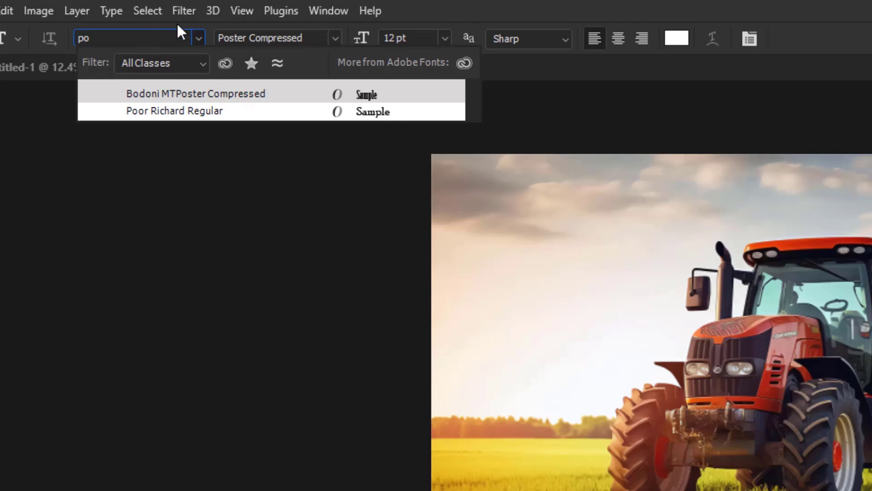
key("Return")
key("v")
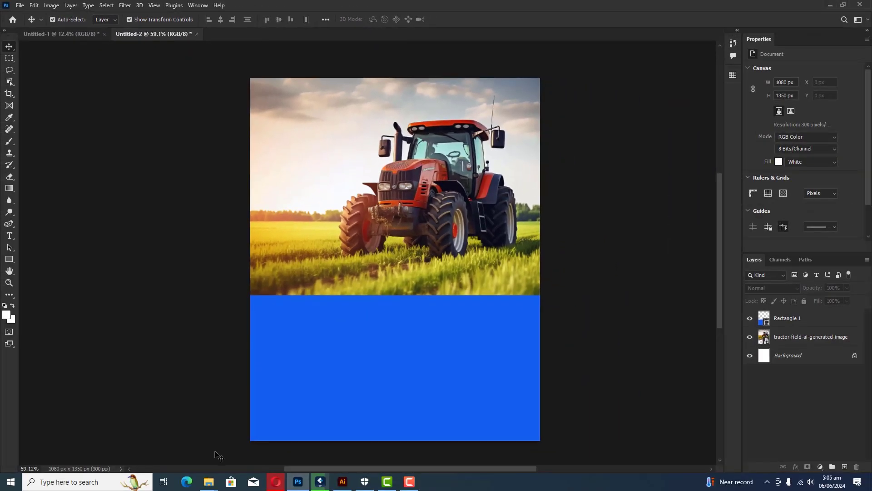
Switch to File Explorer, extract Poppins.zip in the ss01 folder to its own Poppins folder, and open that folder
mouse_move(208, 482)
left_click(166, 443)
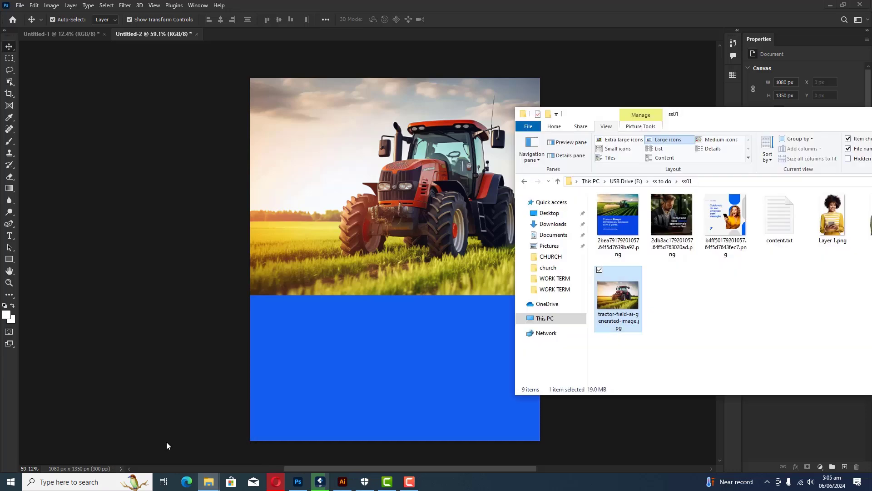
left_click_drag(718, 117, 309, 86)
right_click(528, 182)
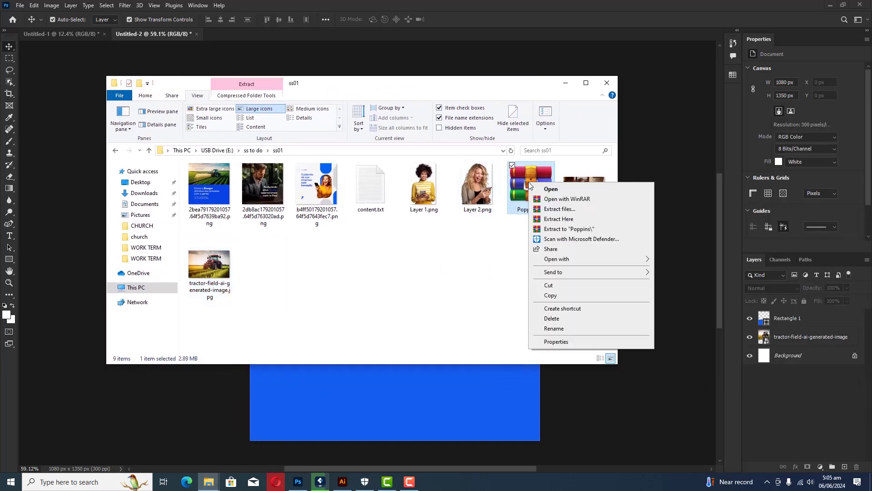
left_click(547, 228)
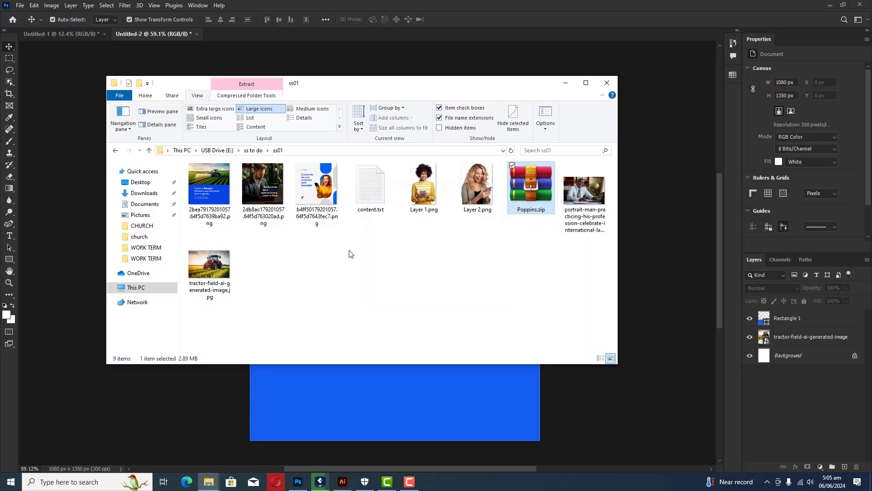
double_click(262, 260)
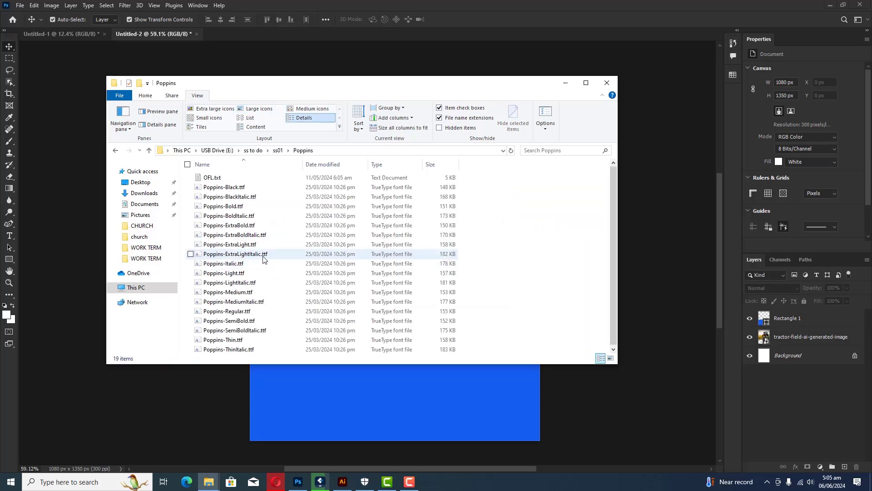
Install all the Poppins TrueType font files from the Poppins folder and return to Photoshop
left_click_drag(467, 350, 211, 185)
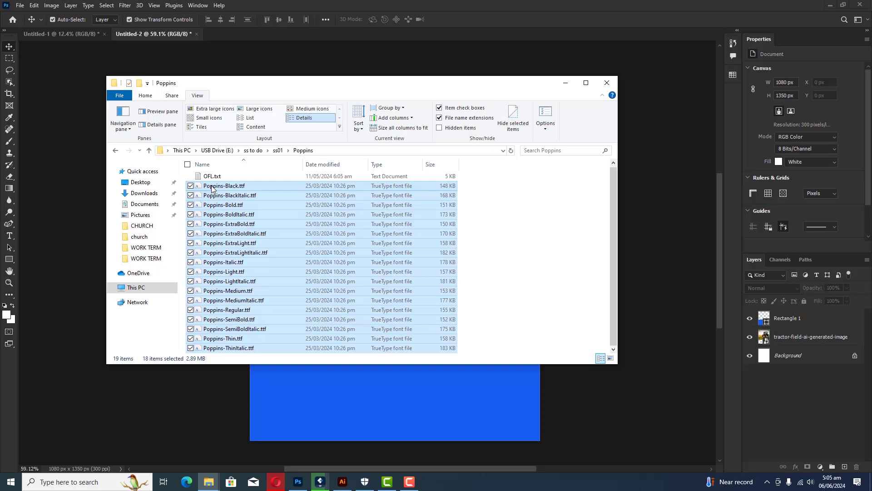
right_click(211, 187)
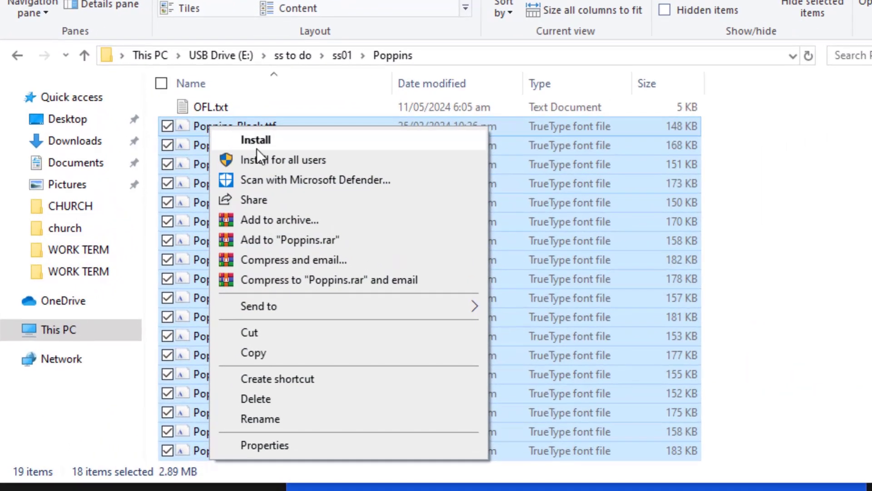
left_click(323, 159)
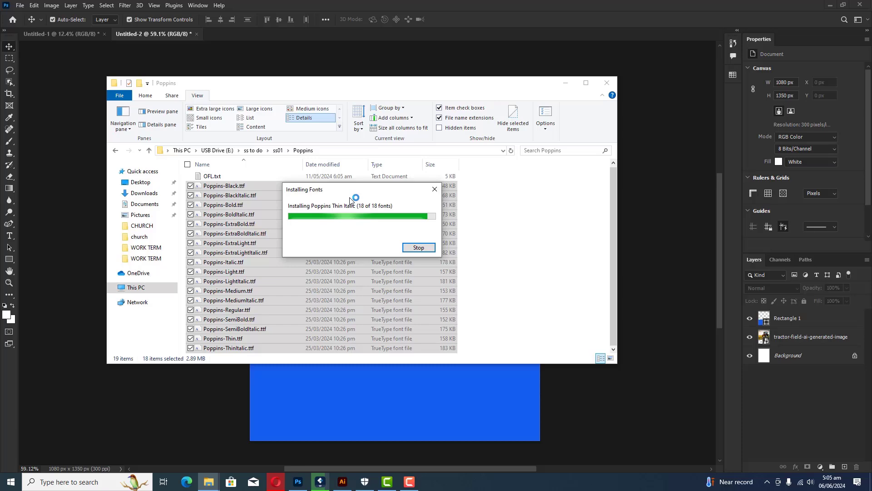
left_click(566, 83)
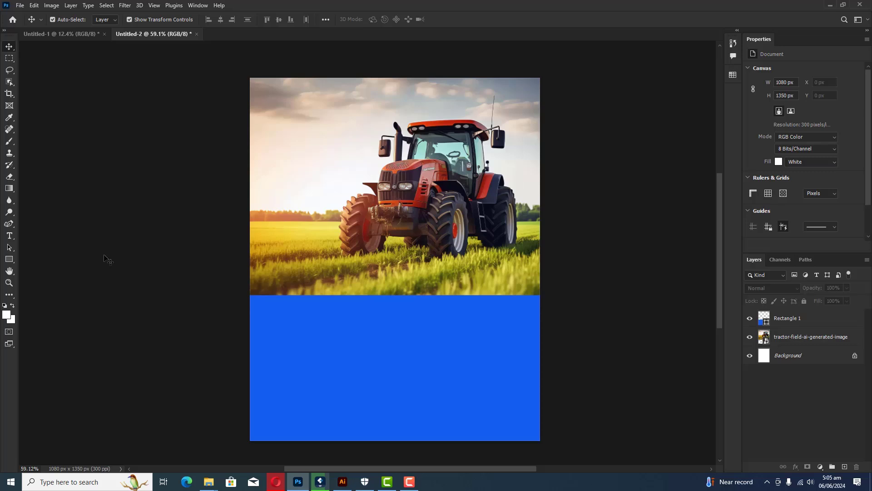
left_click(9, 235)
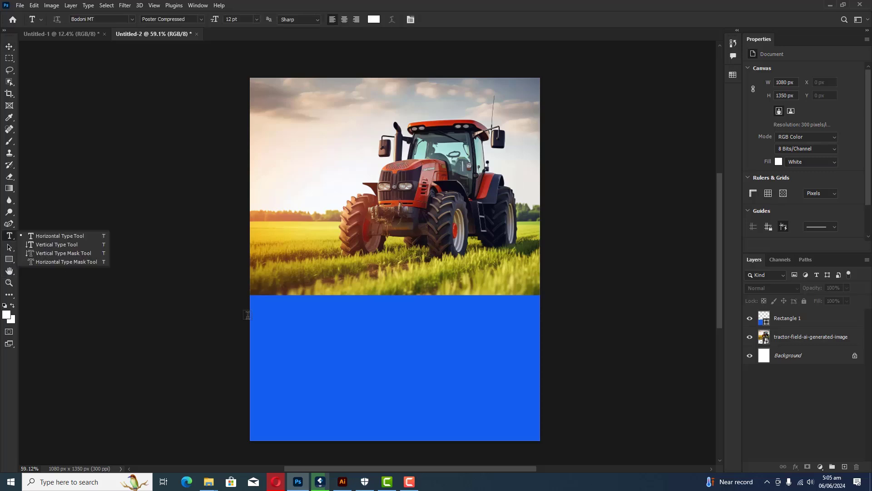
left_click(272, 341)
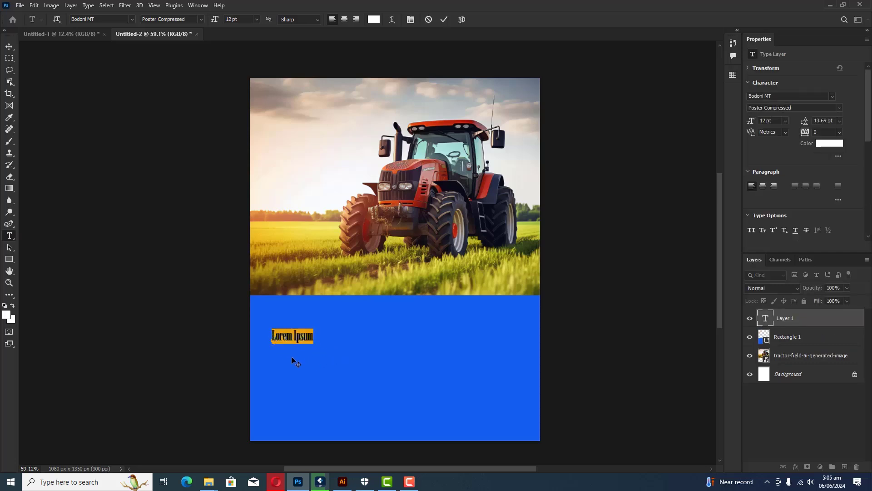
left_click_drag(284, 353, 288, 347)
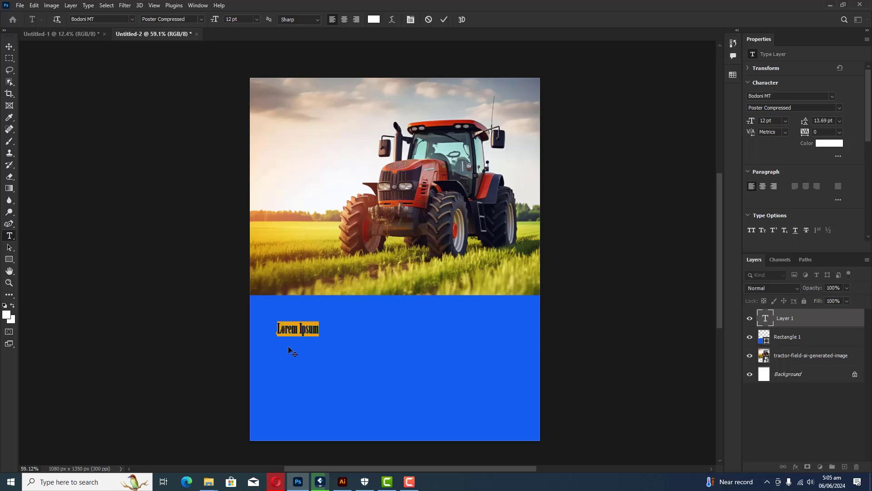
left_click(428, 20)
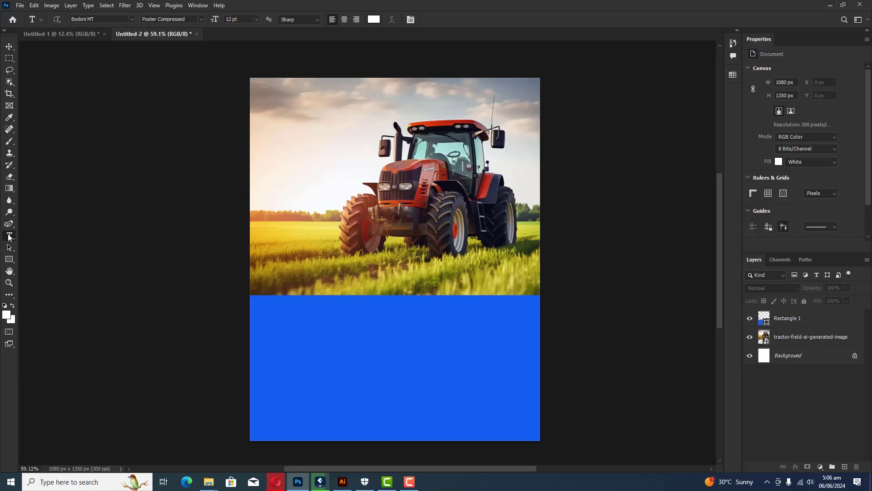
Add a Lorem Ipsum placeholder text layer on the blue rectangle, set its font to Poppins ExtraBold, and commit it
left_click(282, 341)
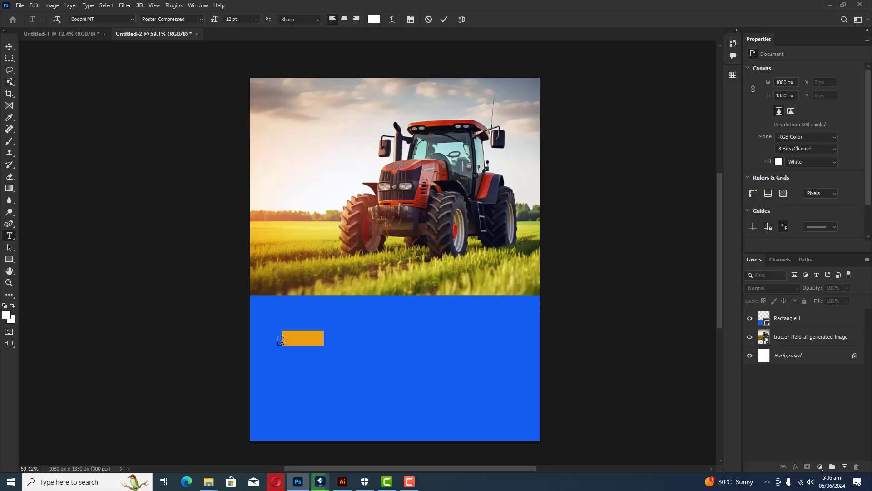
left_click(107, 19)
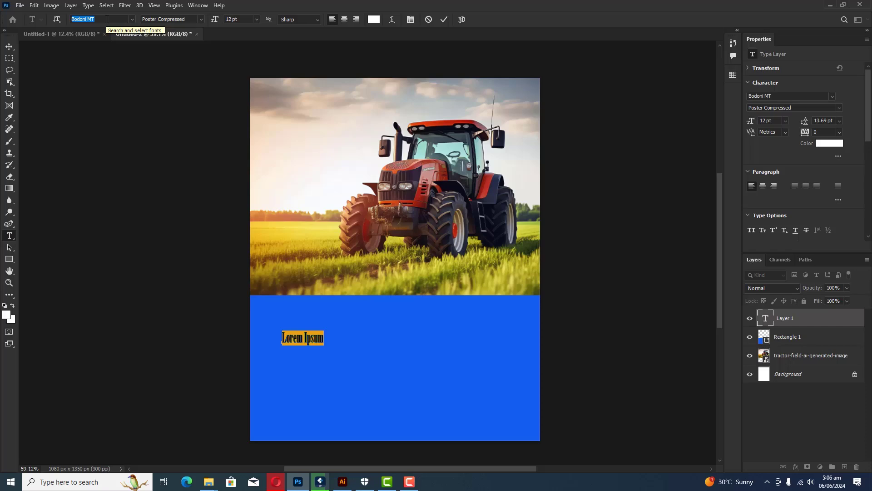
type("pop")
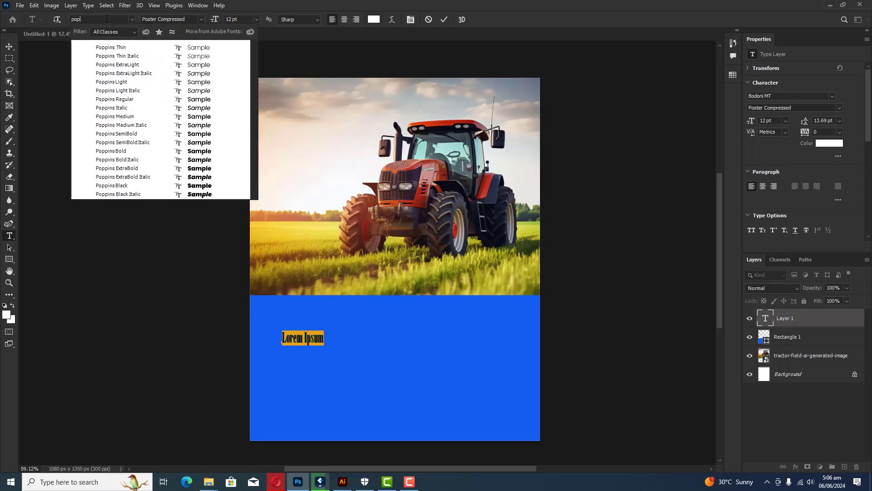
left_click(119, 169)
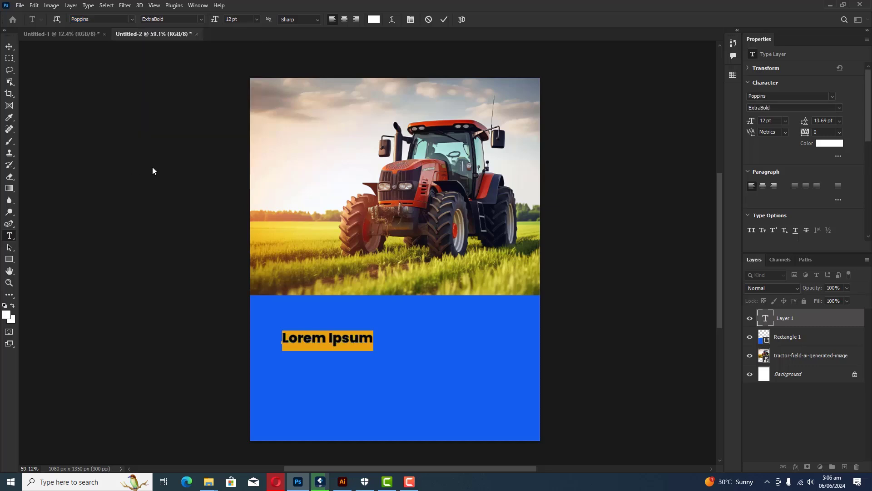
left_click(447, 19)
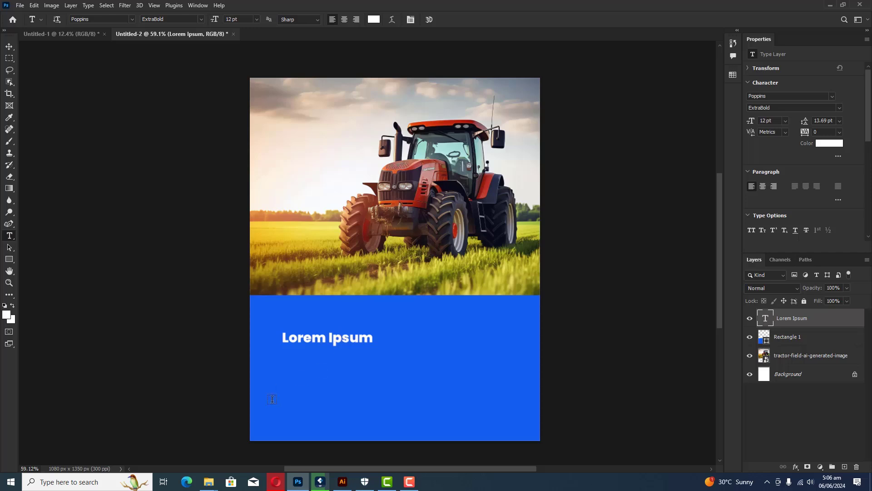
Switch to File Explorer and open content.txt from the ss01 folder in Notepad, making Notepad the default app for .txt files
mouse_move(209, 481)
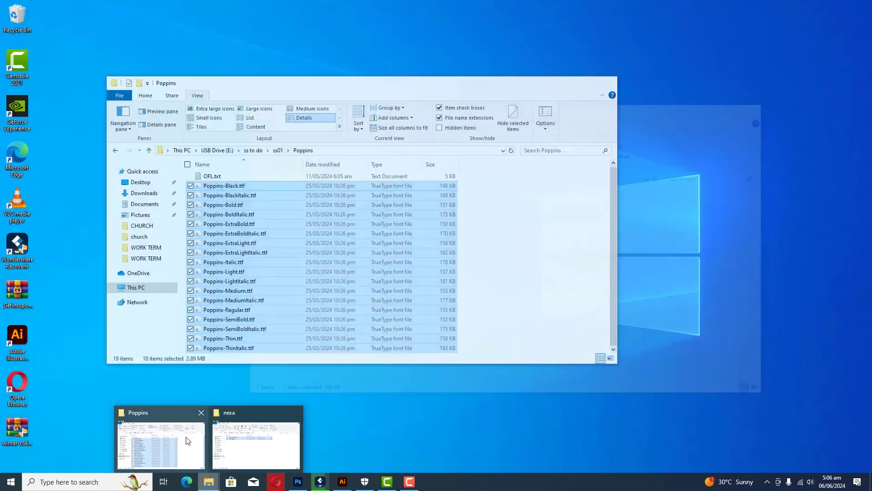
left_click(188, 441)
left_click(253, 150)
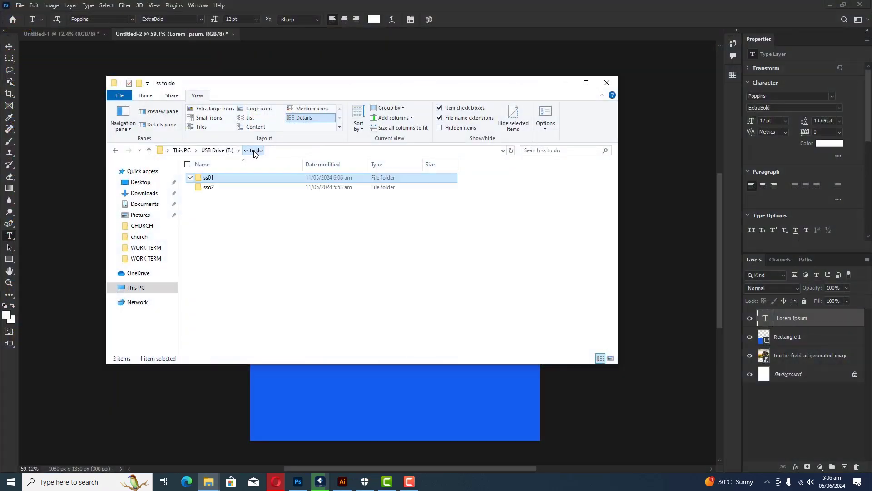
double_click(231, 176)
left_click(419, 186)
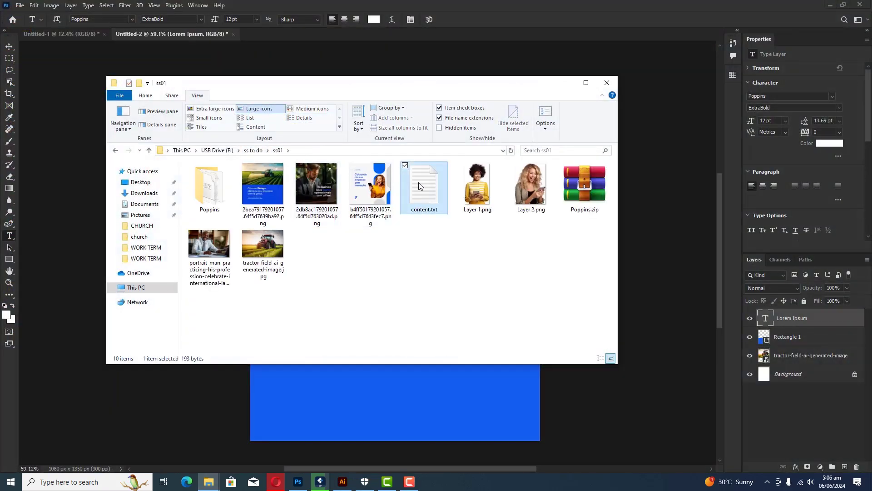
double_click(419, 182)
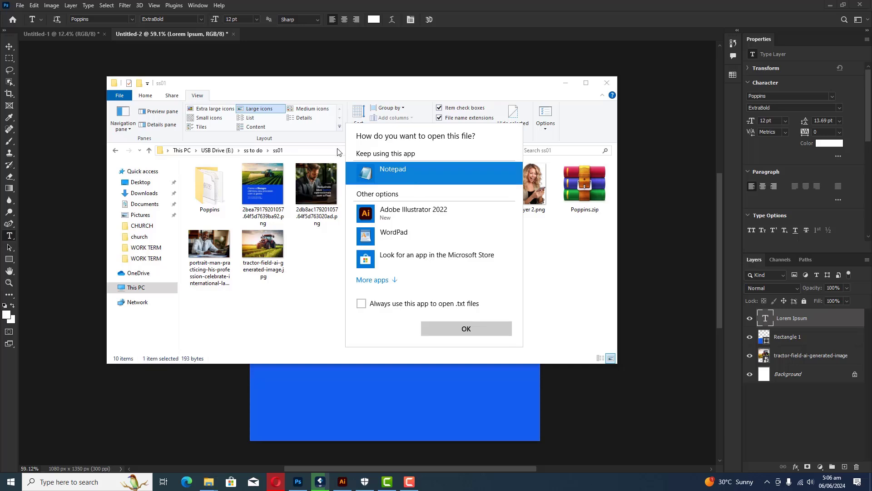
left_click(410, 303)
left_click(464, 328)
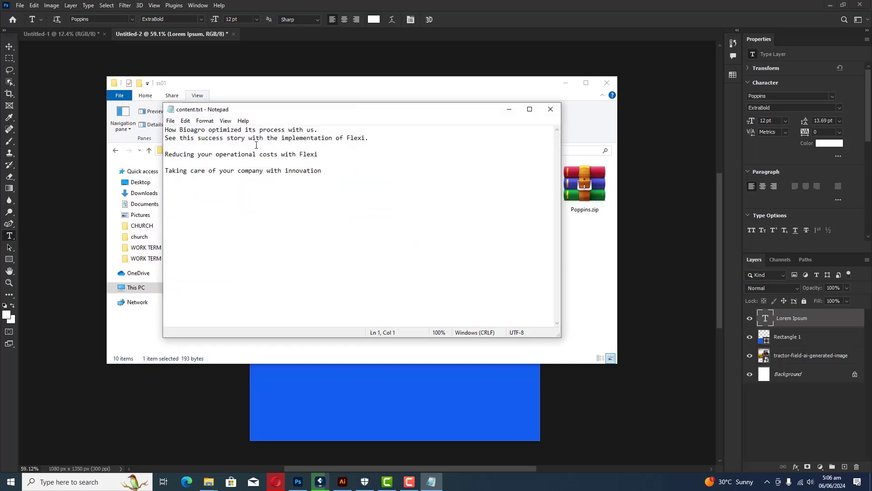
Copy the line "How Bioagro optimized its process with us." from content.txt and return to Photoshop
left_click_drag(318, 129, 165, 130)
right_click(186, 129)
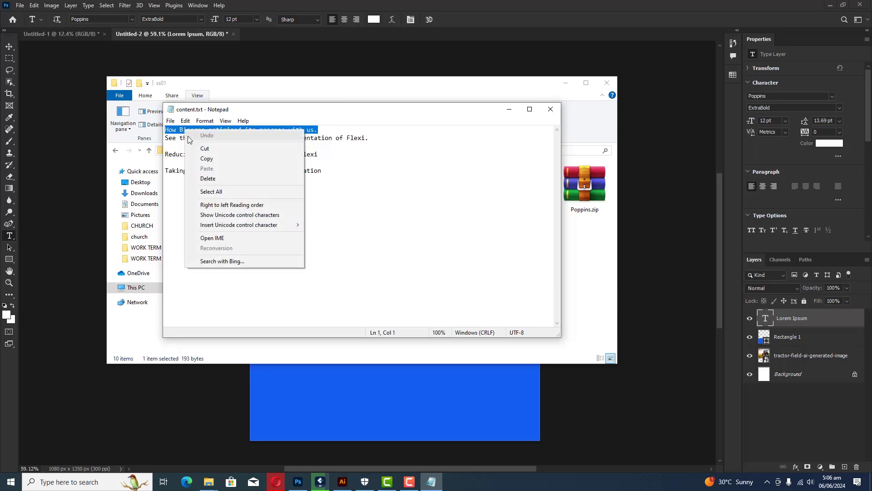
left_click(201, 159)
left_click(309, 410)
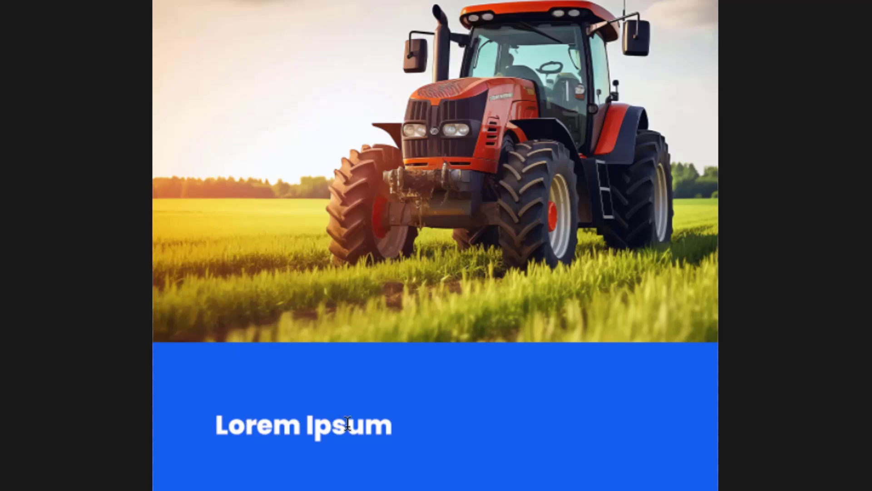
Replace the Lorem Ipsum text with the copied Bioagro headline and break it into two lines before "its"
left_click(313, 423)
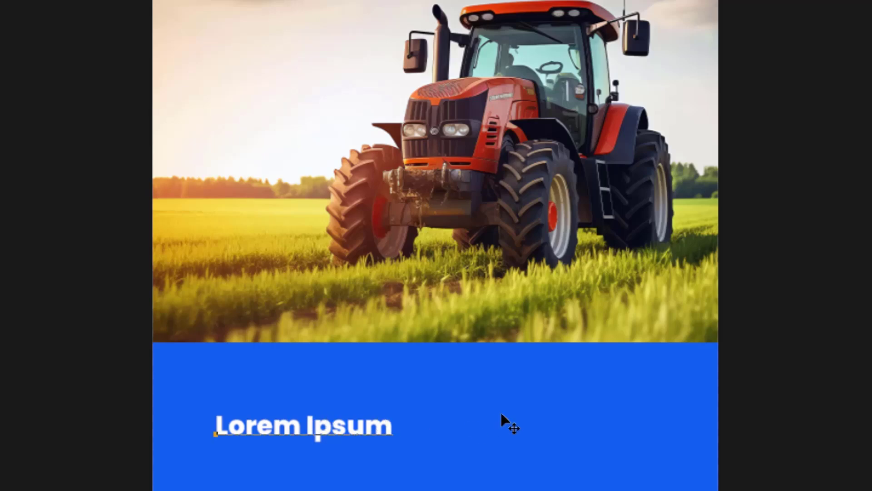
key("ctrl+a")
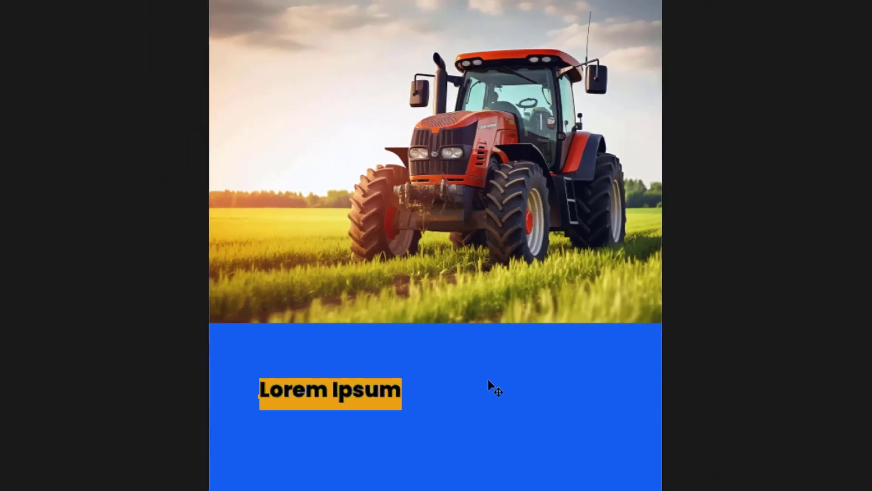
key("BackSpace")
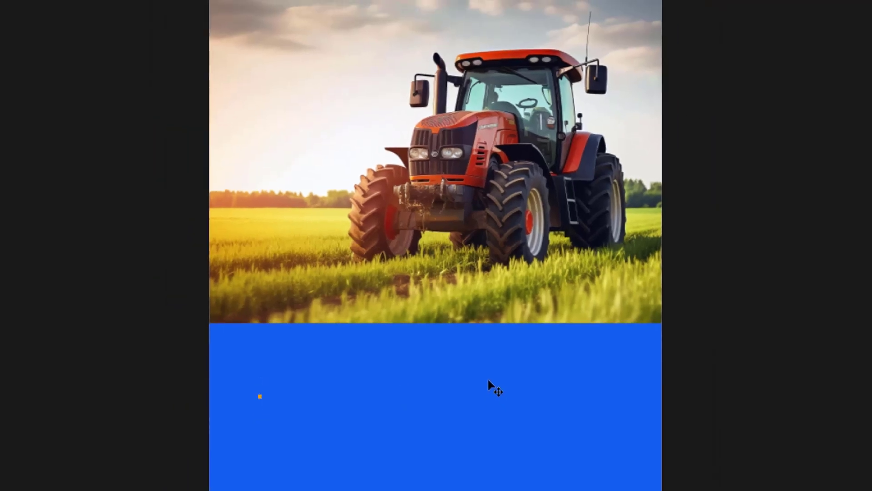
key("ctrl+v")
key("ctrl+v")
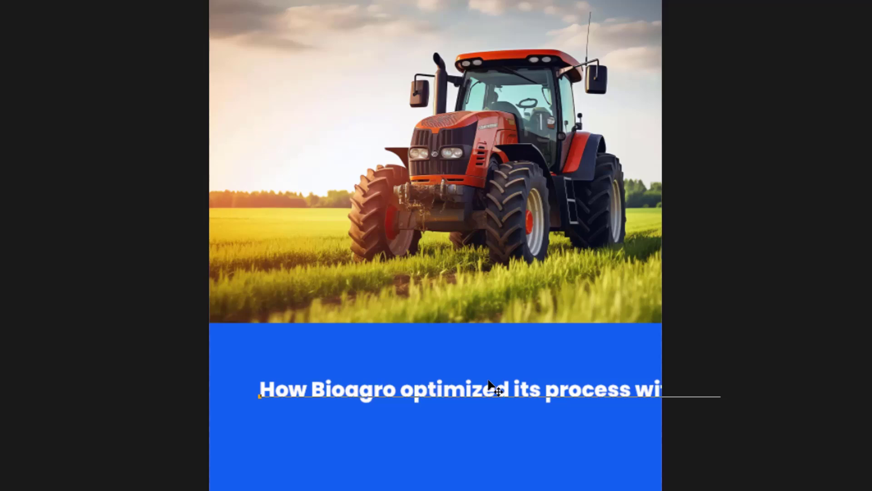
left_click(515, 390)
key("BackSpace")
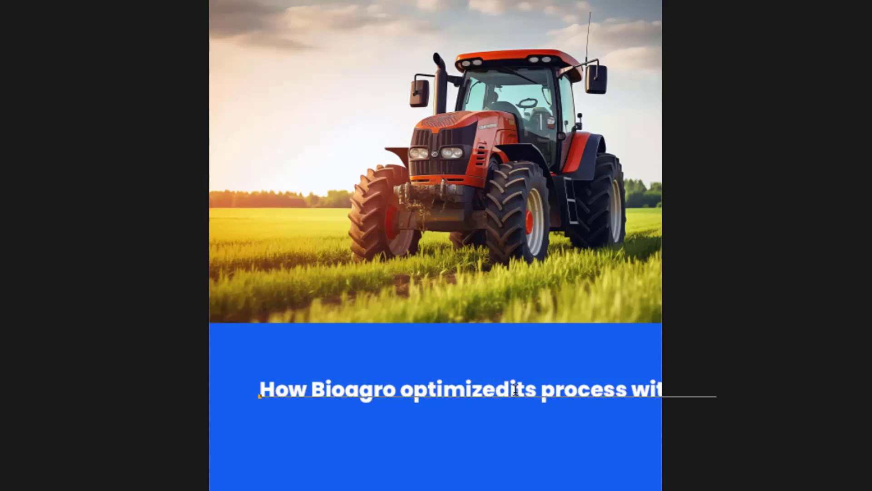
key("Return")
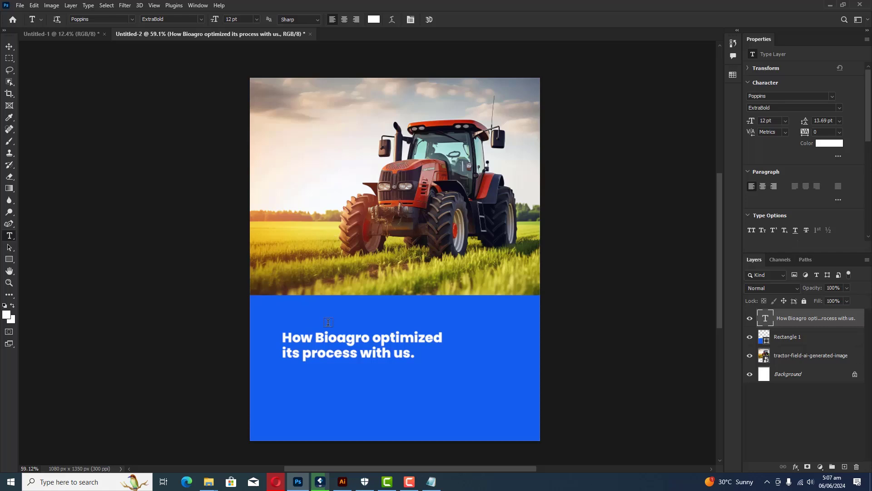
Move the headline slightly up on the blue rectangle and set its font size to 18 pt
left_click(9, 46)
left_click_drag(343, 338, 344, 325)
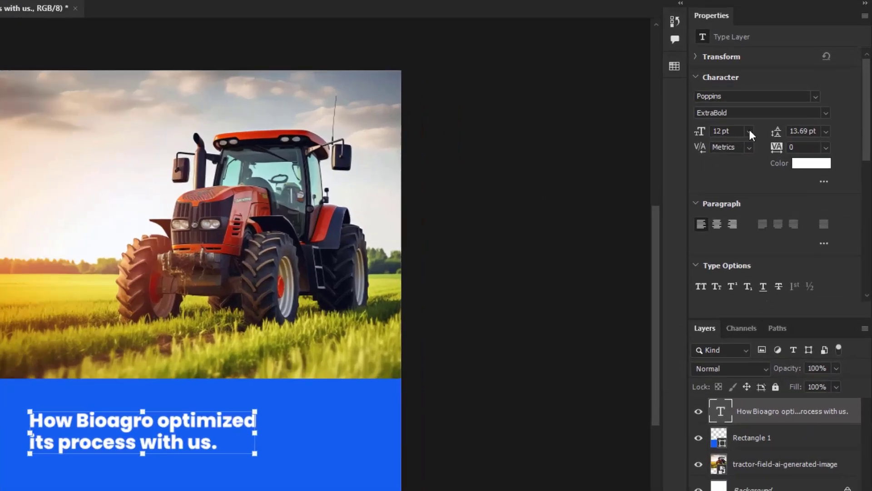
left_click(786, 120)
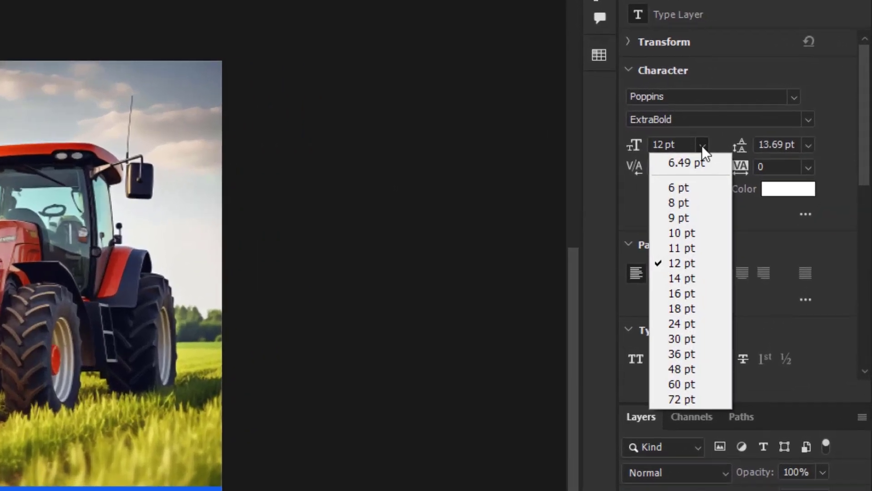
left_click(696, 332)
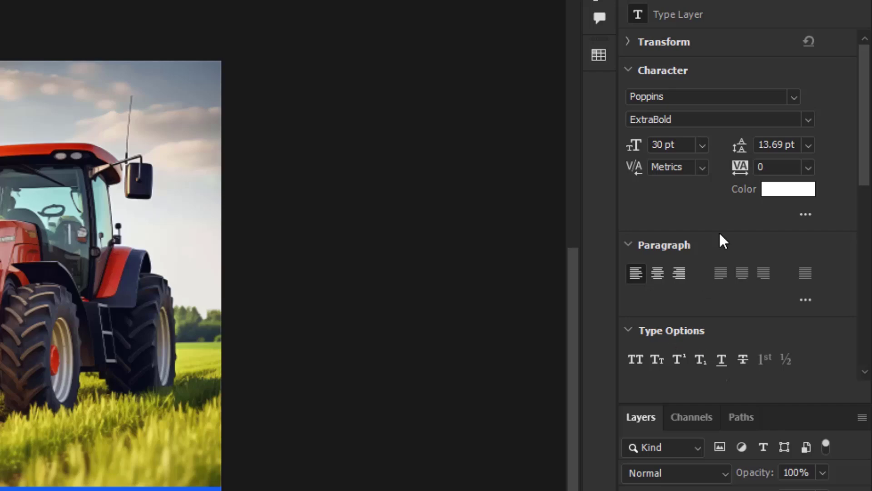
left_click(703, 145)
left_click(690, 310)
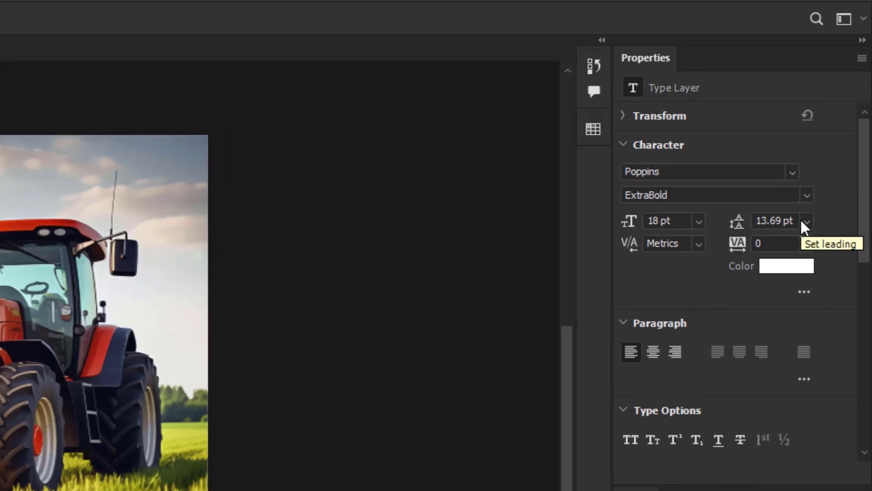
Set the headline's leading to 24 pt and its font style to Bold
left_click(808, 222)
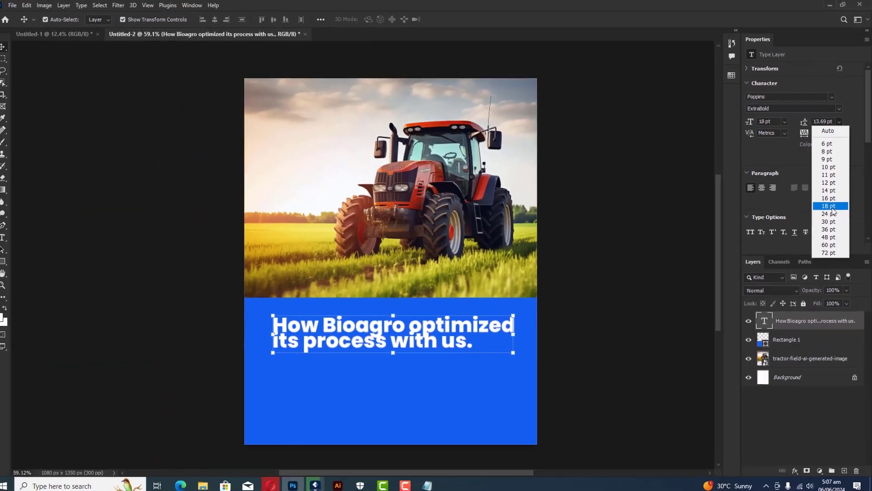
left_click(831, 207)
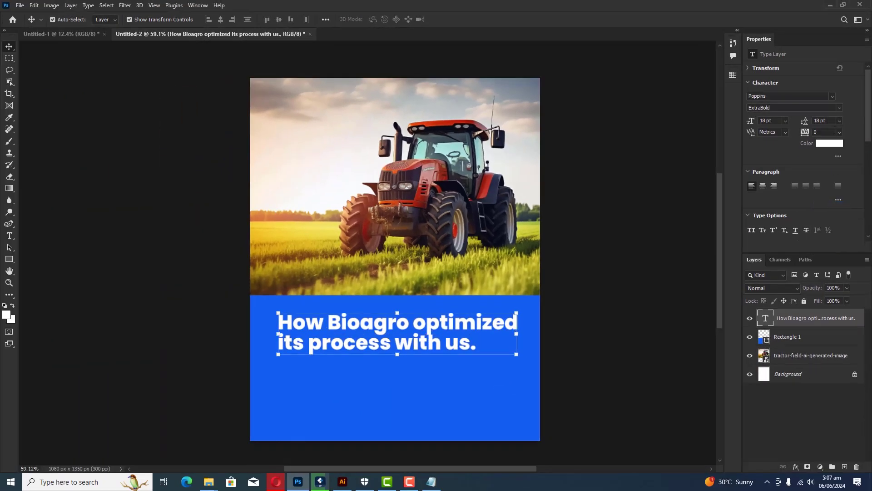
left_click(840, 121)
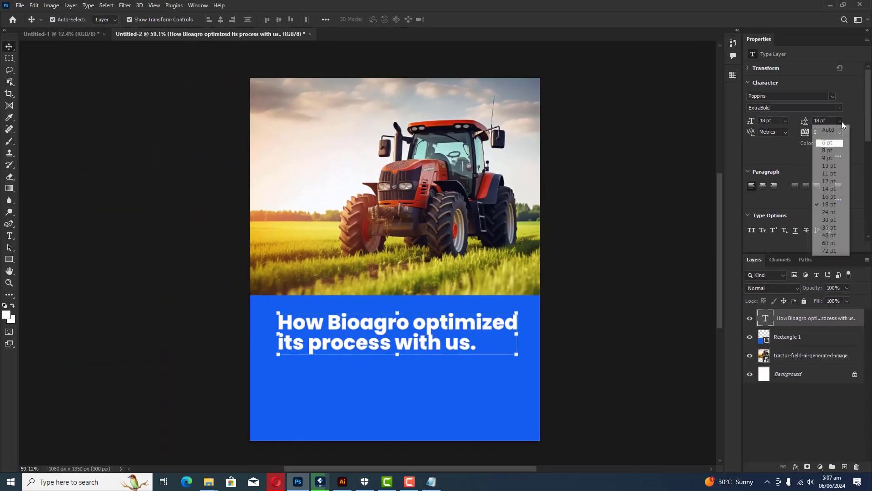
left_click(837, 216)
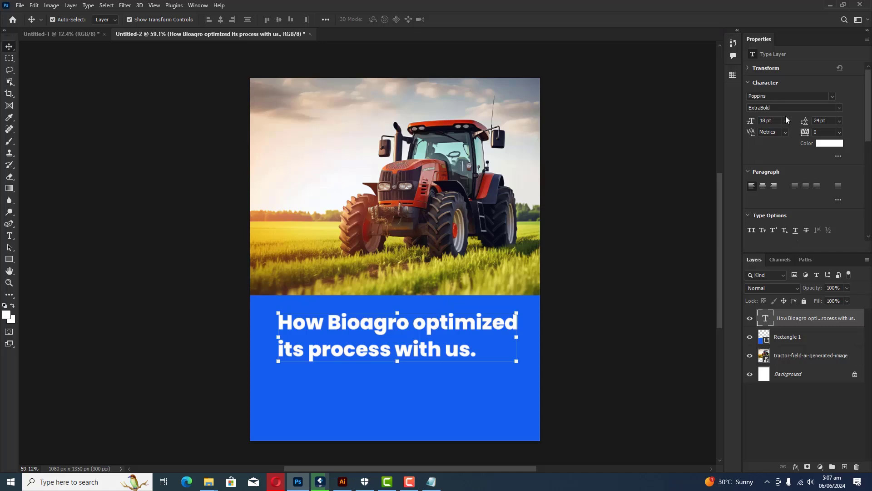
left_click(839, 109)
left_click(772, 212)
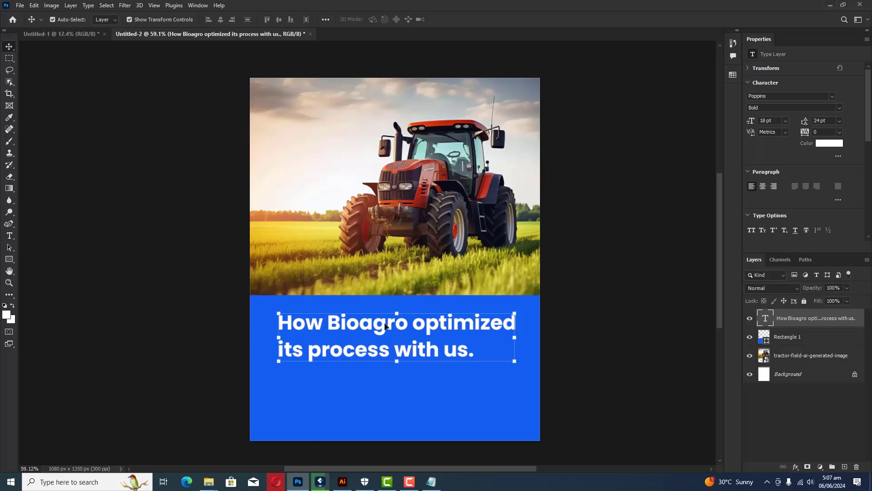
Move the headline slightly left and down on the blue rectangle and set its leading to 20 pt
left_click_drag(384, 325, 365, 335)
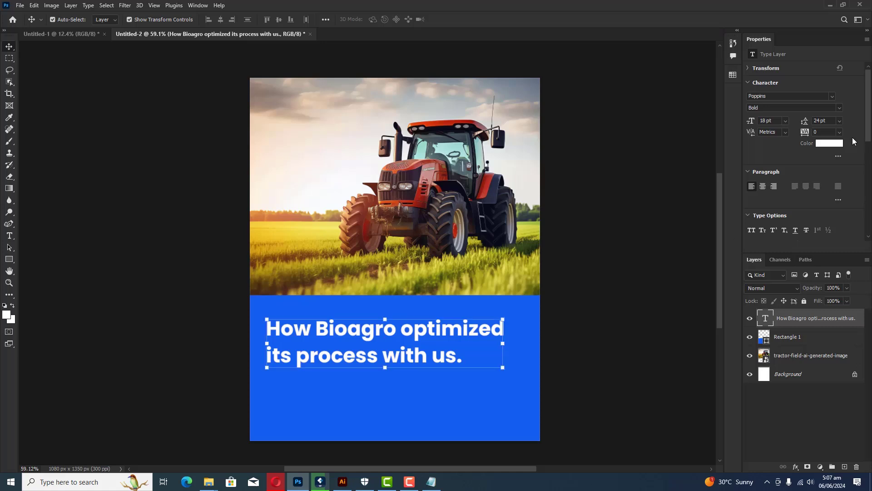
left_click(838, 121)
left_click(857, 159)
left_click(827, 121)
scroll(827, 121, "down", 4)
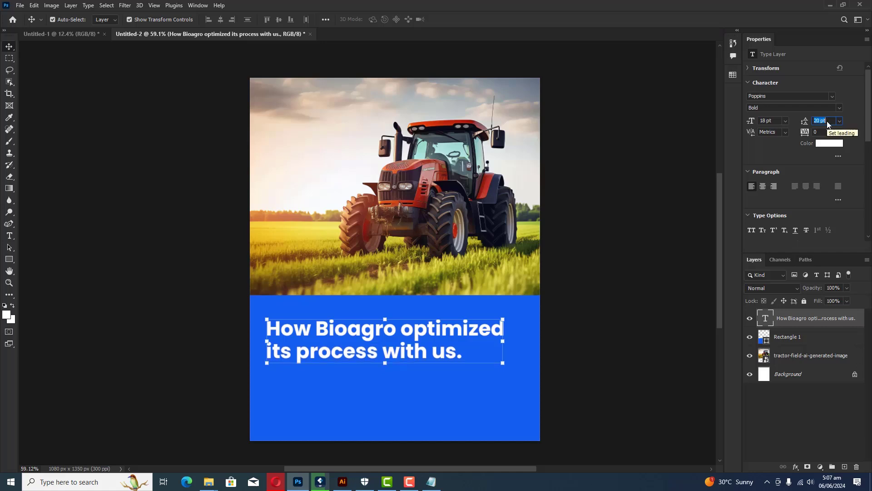
left_click(729, 0)
Set the headline's font size to 16 pt, nudge it slightly up within the blue rectangle, and deselect it
left_click(787, 121)
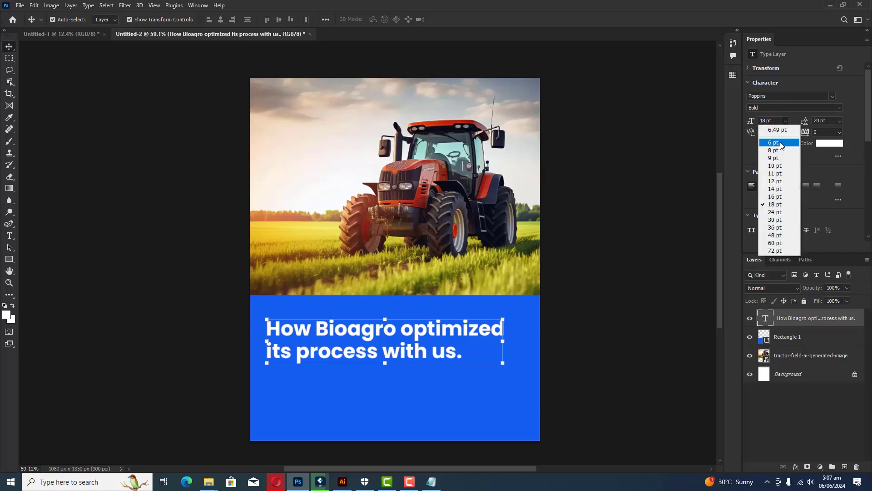
left_click(788, 201)
left_click_drag(424, 333, 427, 326)
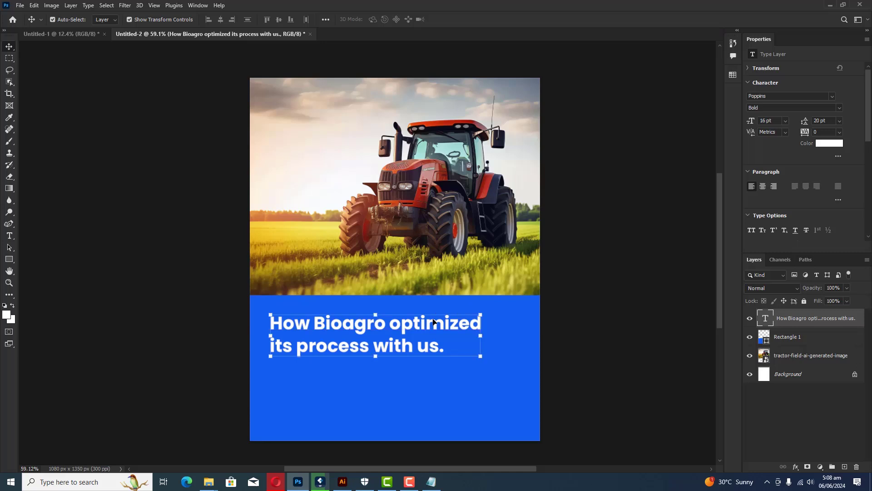
left_click(112, 285)
Switch to Notepad, copy the line "See this success story with the implementation of Flexi." from content.txt, and return to Photoshop
mouse_move(431, 483)
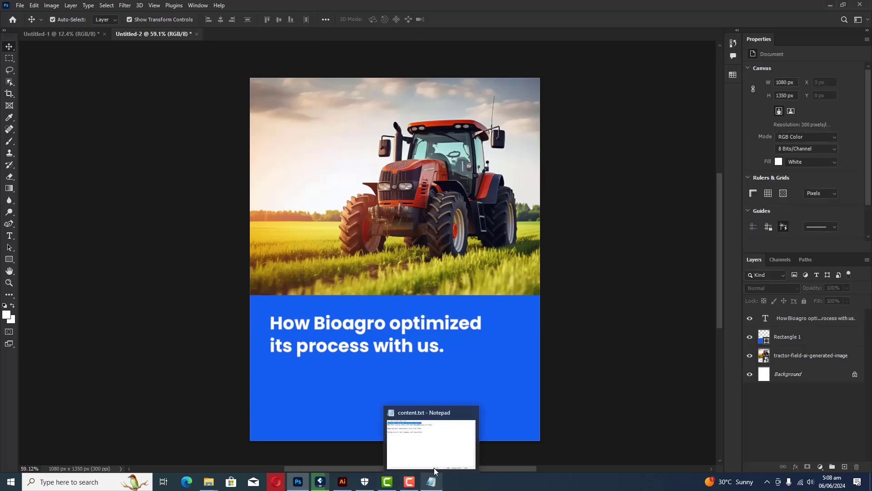
left_click(430, 453)
left_click_drag(369, 137, 151, 135)
right_click(175, 138)
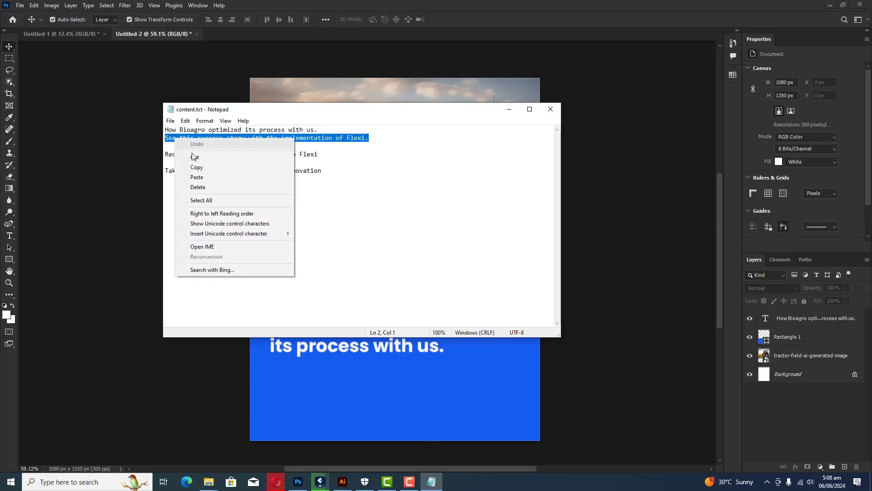
left_click(197, 169)
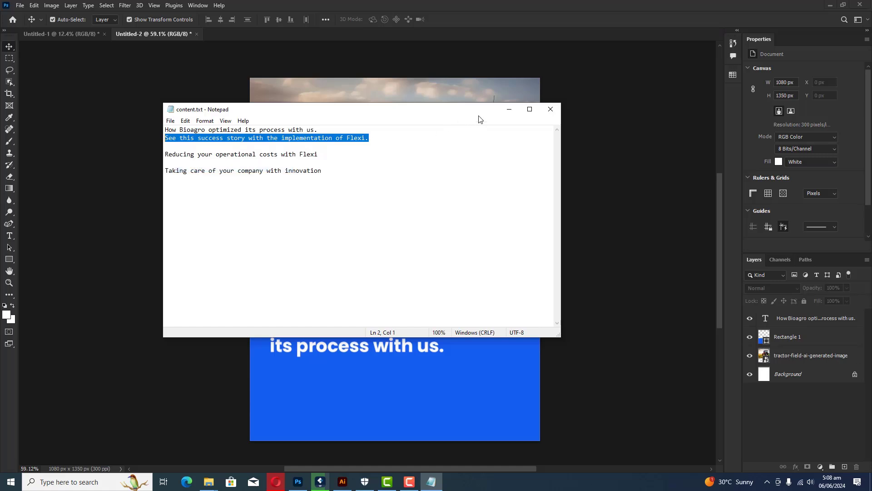
left_click(510, 110)
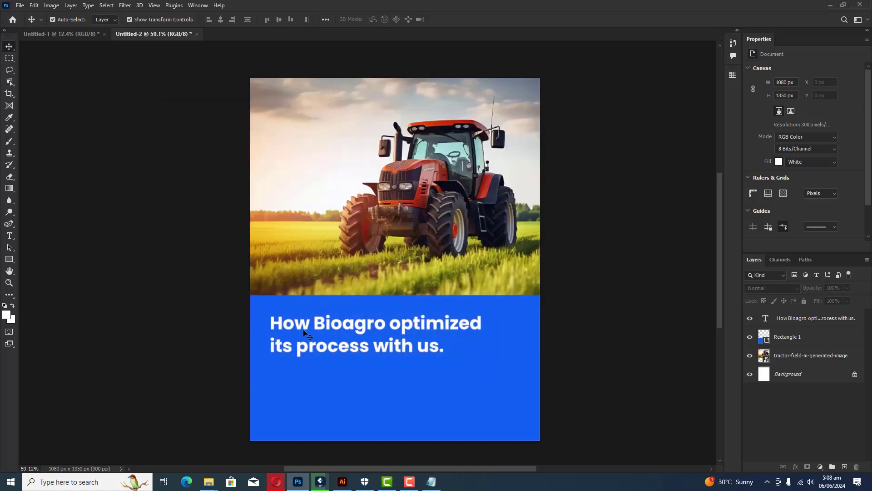
Create a paragraph text box below the headline, matching its width, and set the font size to 10 pt
left_click(11, 236)
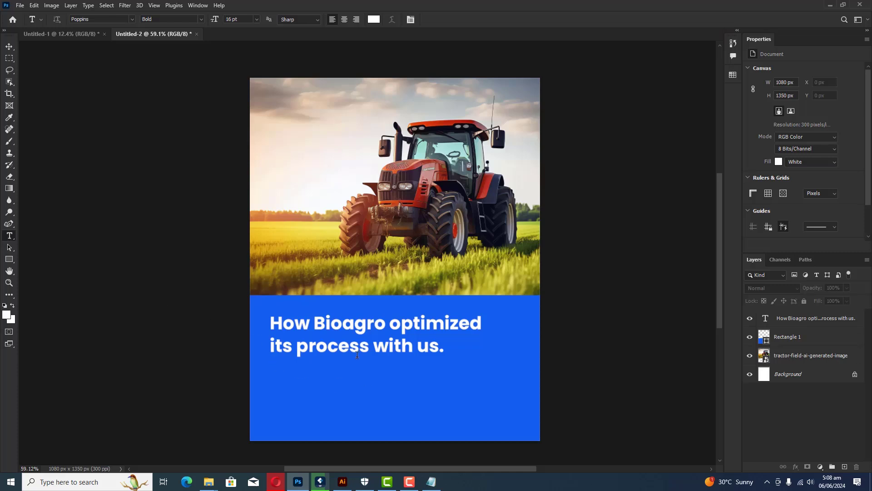
left_click_drag(270, 363, 479, 407)
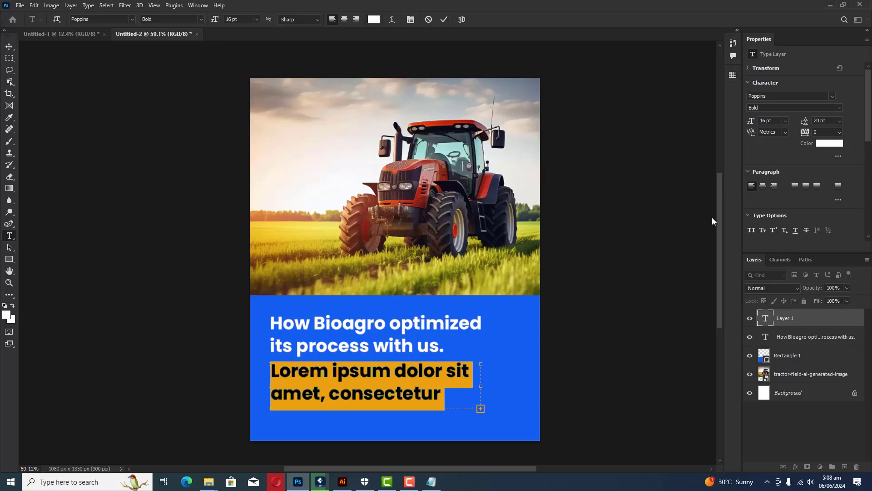
left_click(785, 121)
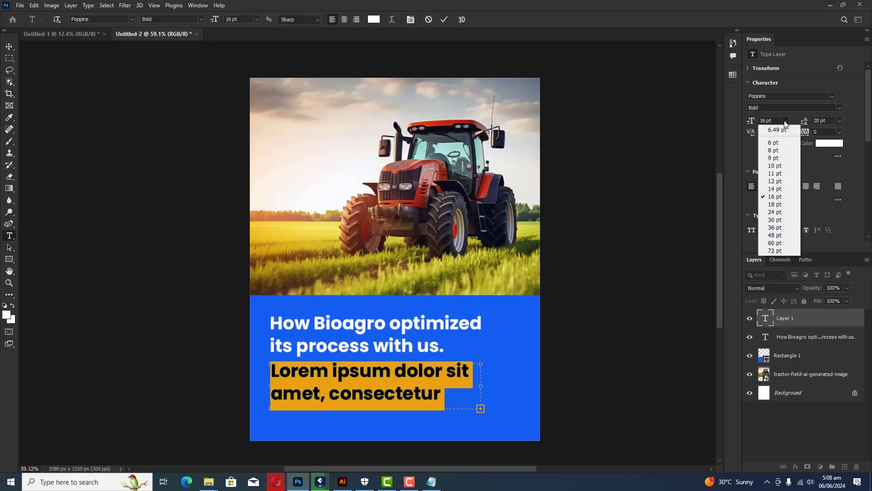
left_click(781, 165)
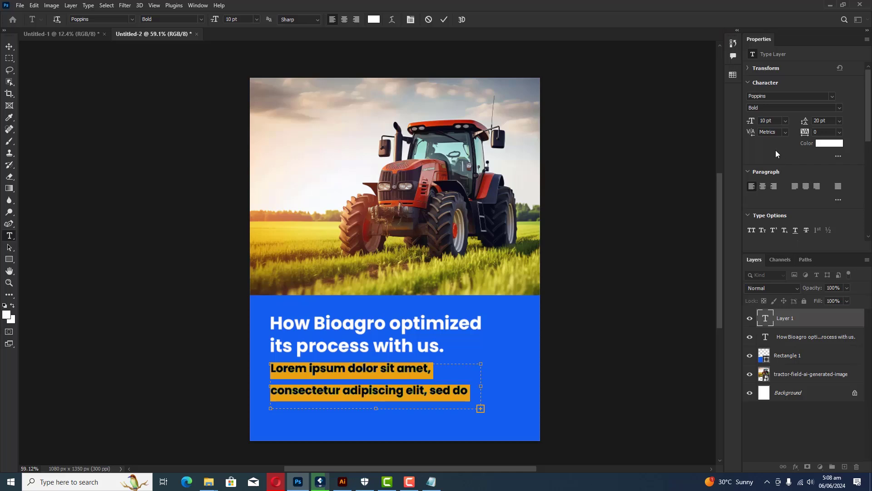
Set the new text box's leading to 14 pt and its font style to Regular
left_click(840, 120)
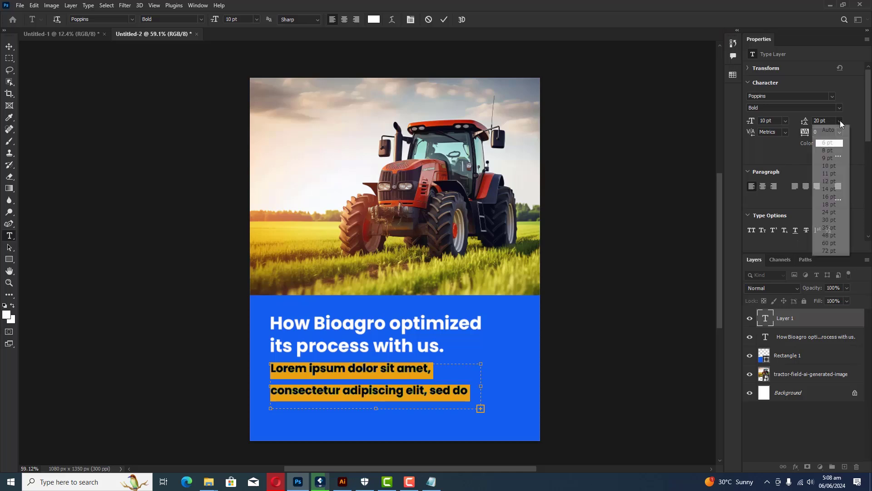
left_click(828, 189)
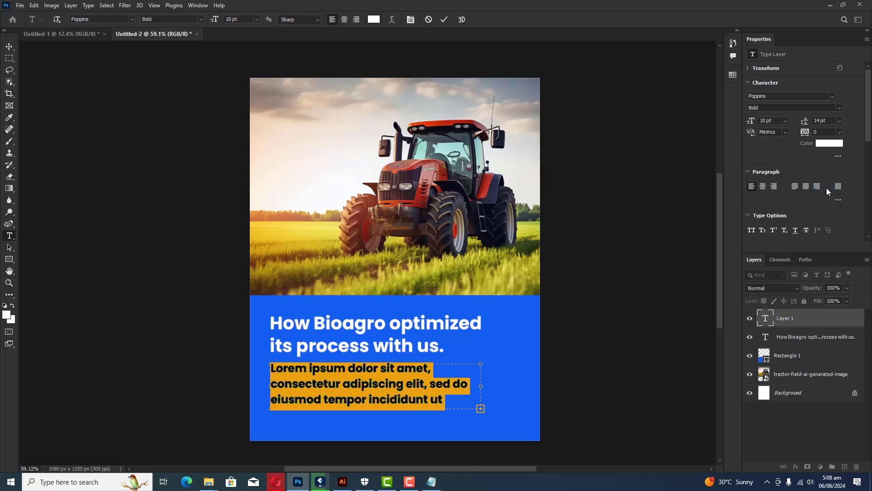
left_click(841, 108)
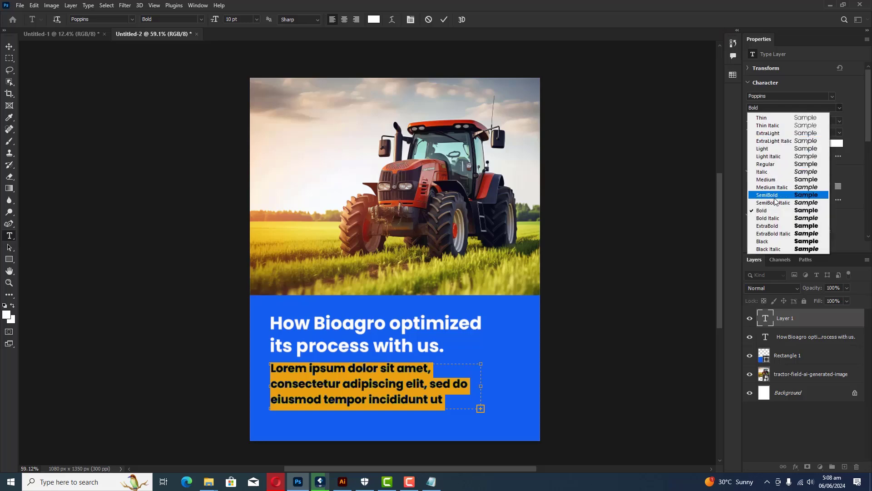
left_click(768, 164)
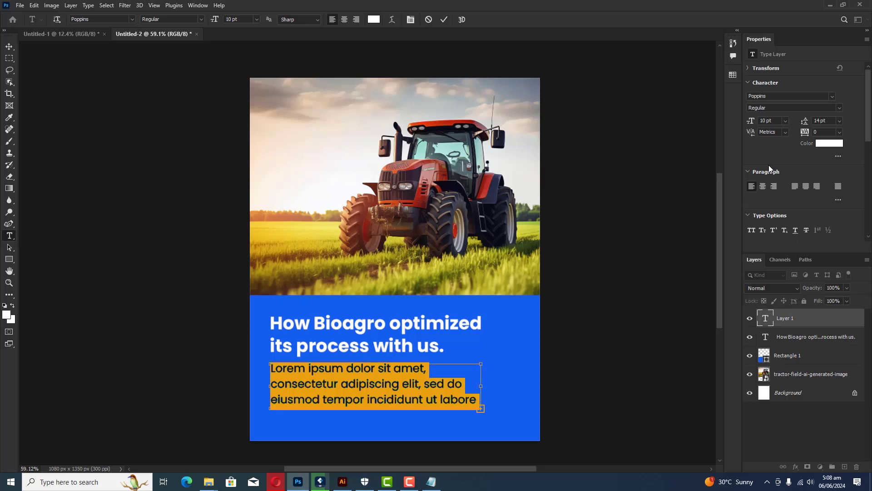
Replace the placeholder with the copied line "See this success story with the implementation of Flexi.", commit it, and deselect the text layer
key("ctrl+v")
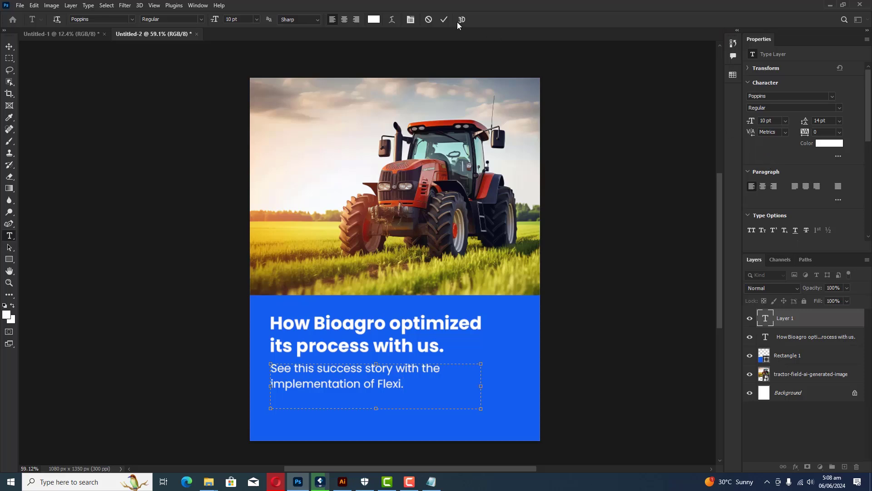
left_click(445, 20)
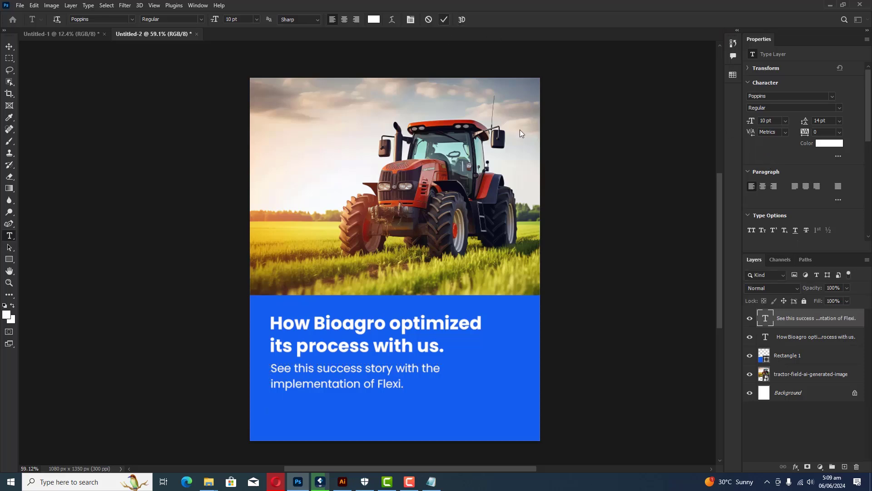
left_click(10, 47)
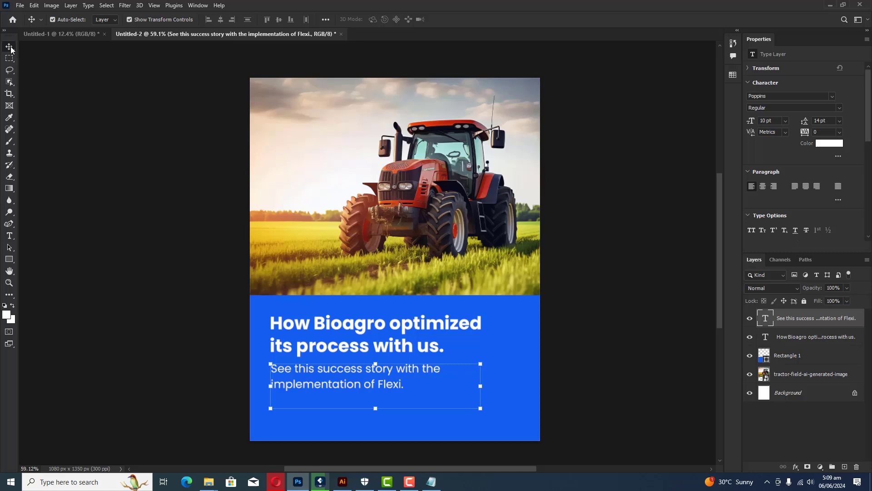
left_click(690, 278)
Select the headline and body text together, move them slightly down on the blue rectangle, and deselect them
scroll(722, 295, "up", 1)
scroll(721, 295, "up", 2)
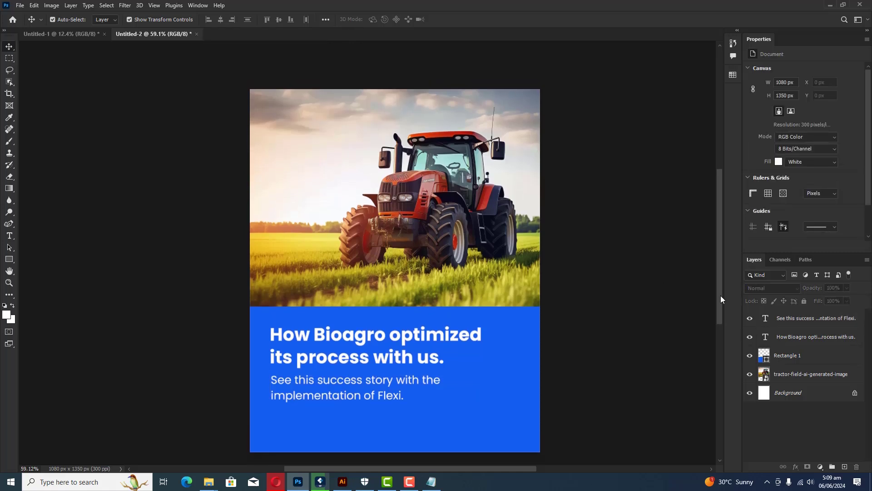
left_click(389, 401)
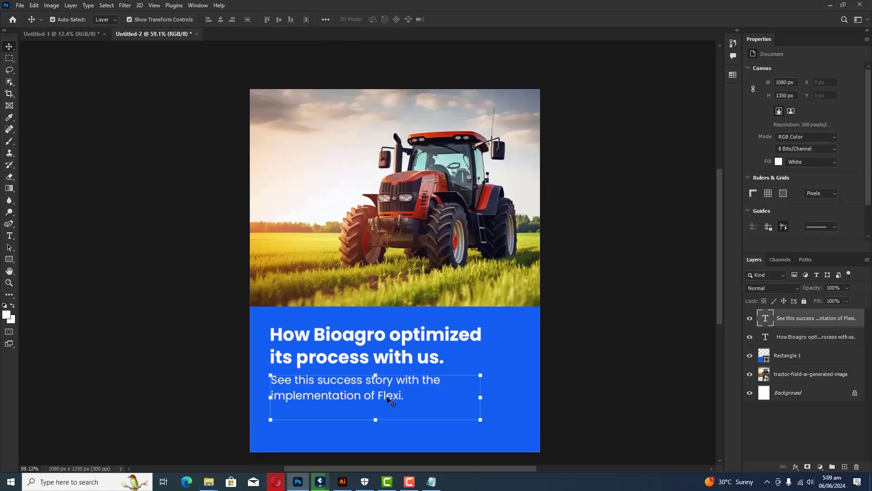
left_click(365, 359)
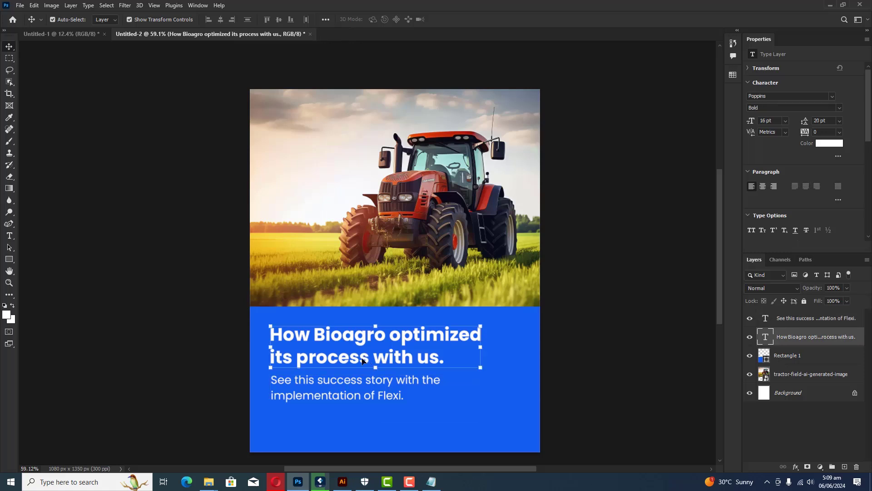
left_click(360, 384, "shift")
left_click_drag(360, 384, 360, 389)
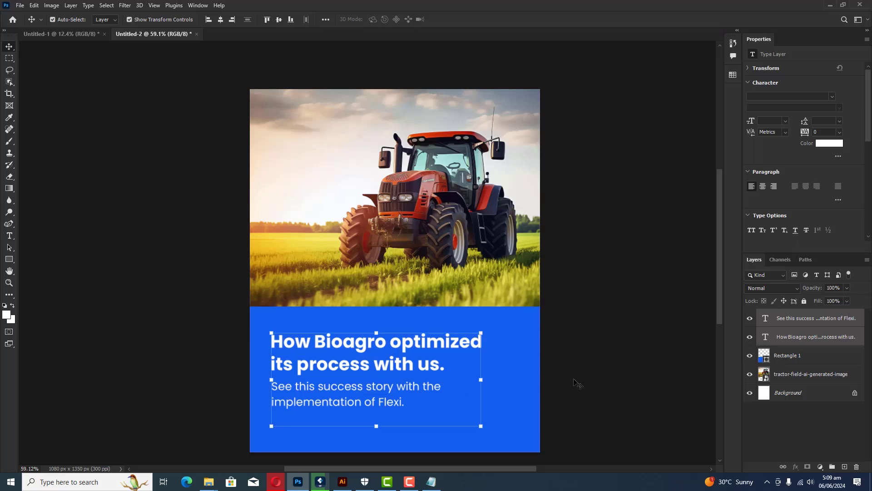
left_click(571, 380)
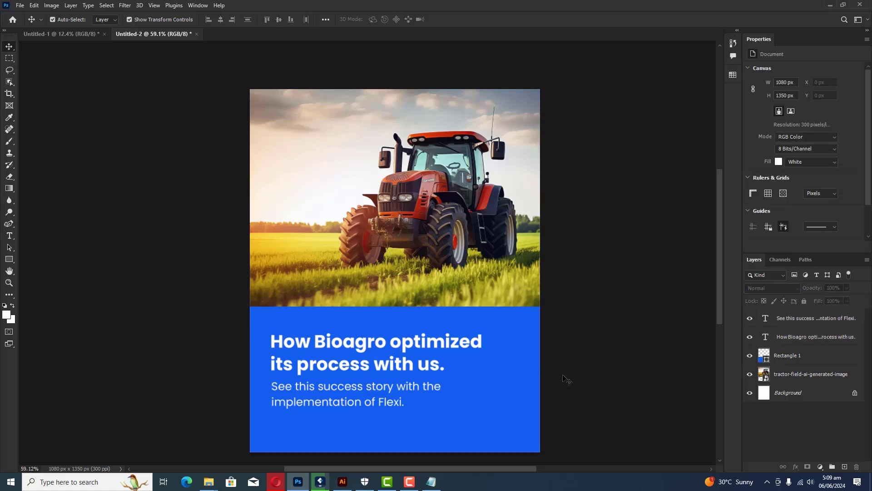